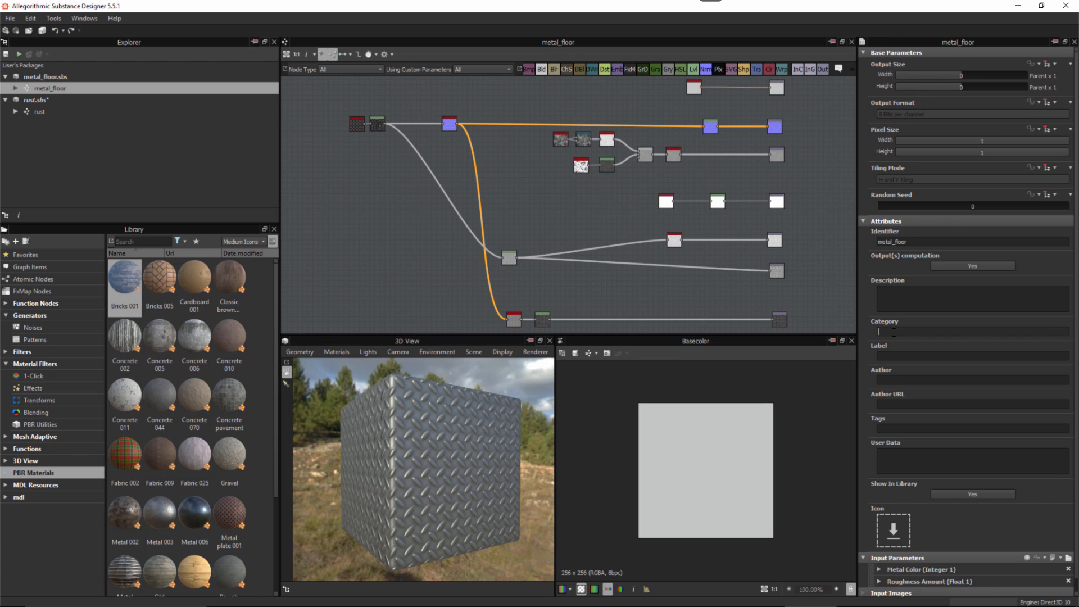
Set the metal_floor graph's category to "metal" and save its package.
left_click(893, 332)
type("metal")
left_click(7, 54)
Open the rust graph, set its category to "rust", and save its package.
left_click(35, 111)
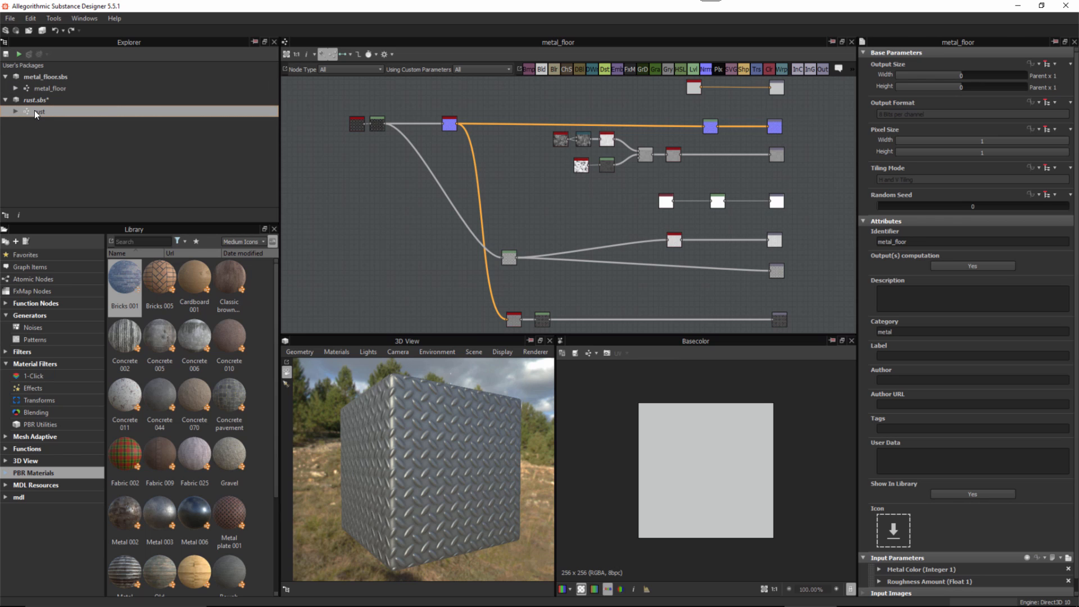
double_click(35, 111)
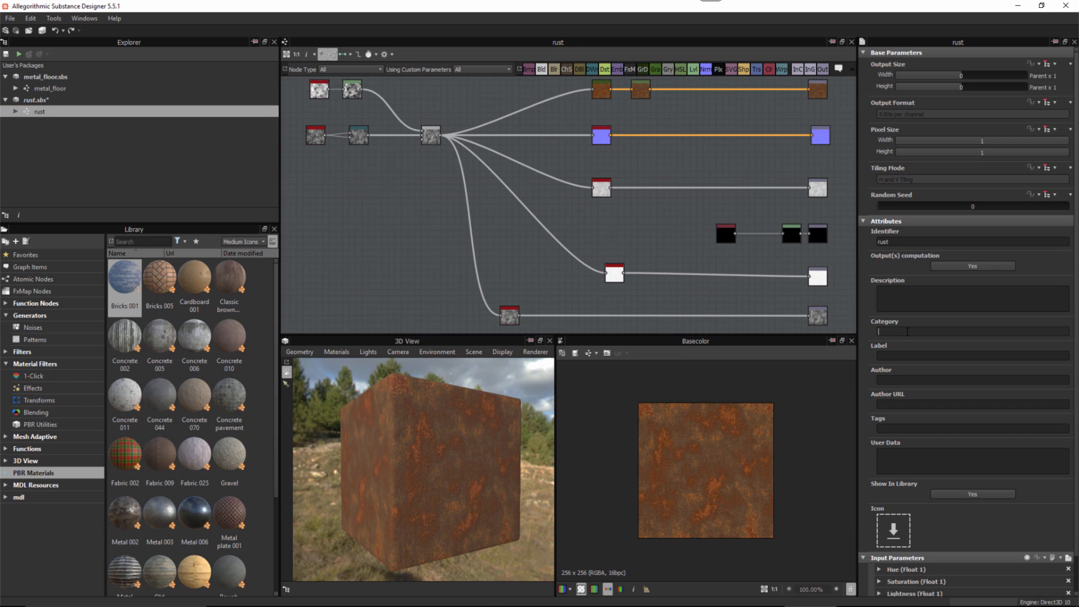
type("rust")
key("ctrl+s")
Add the ProceduralMaterialCreation/tutorial/ch03 folder to the user project's library paths in the project preferences and accept the change.
left_click(53, 18)
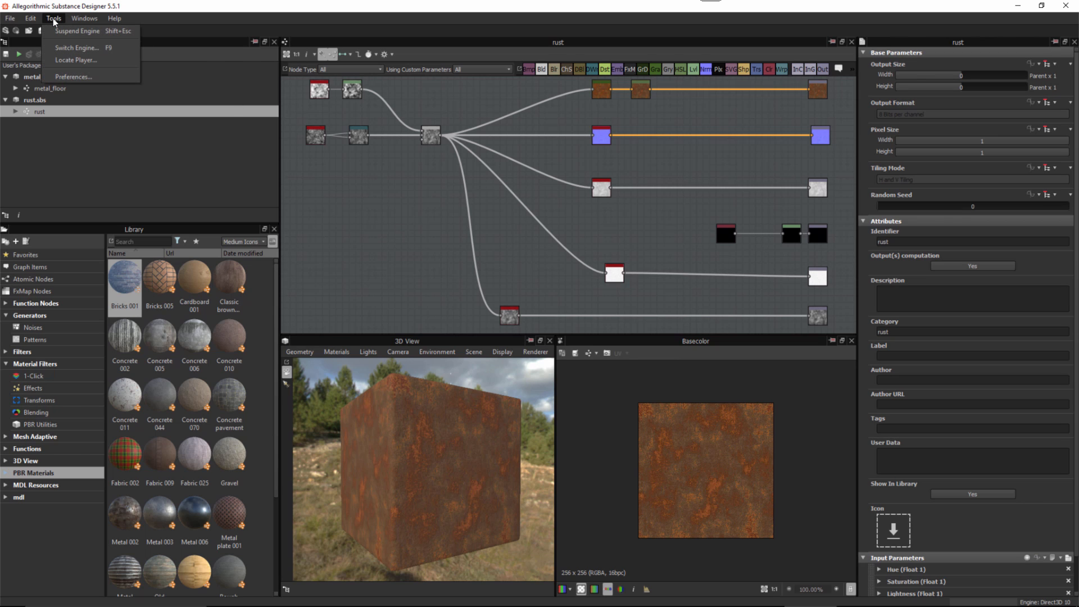
left_click(80, 76)
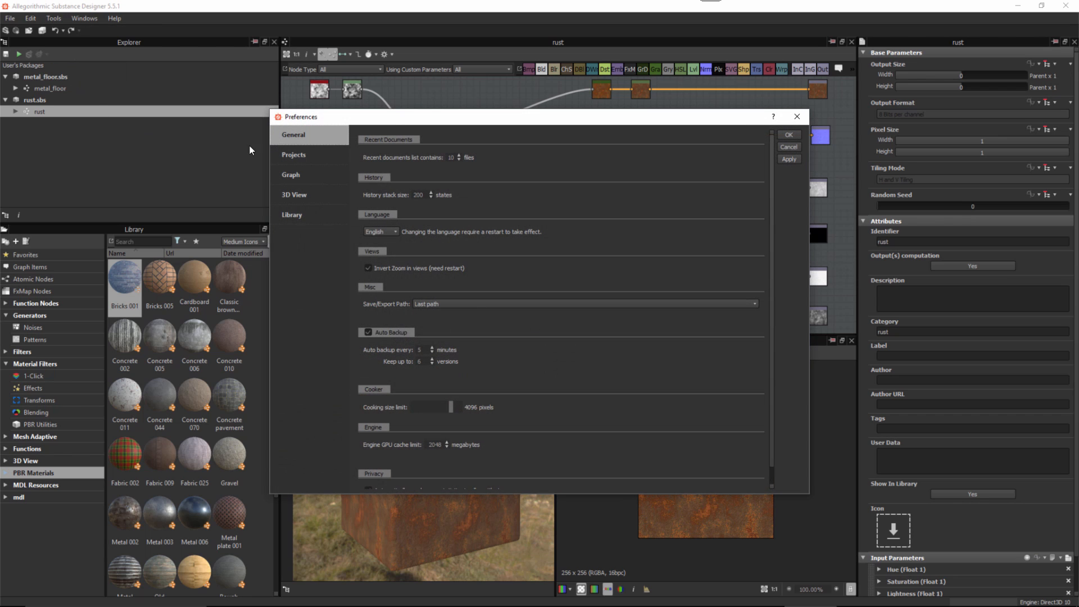
left_click(309, 156)
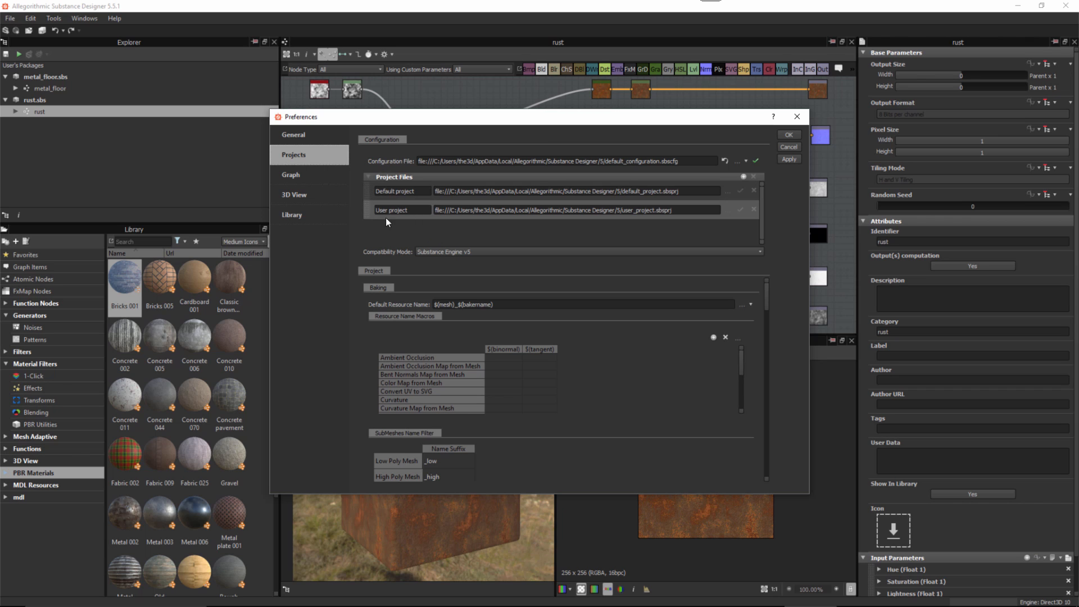
left_click(363, 194)
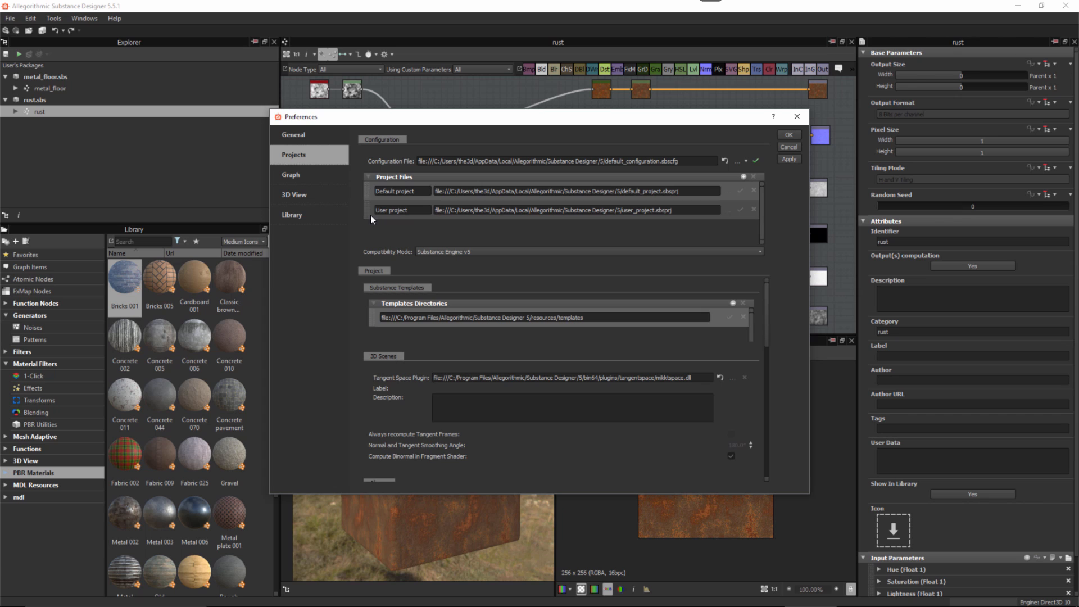
left_click(366, 213)
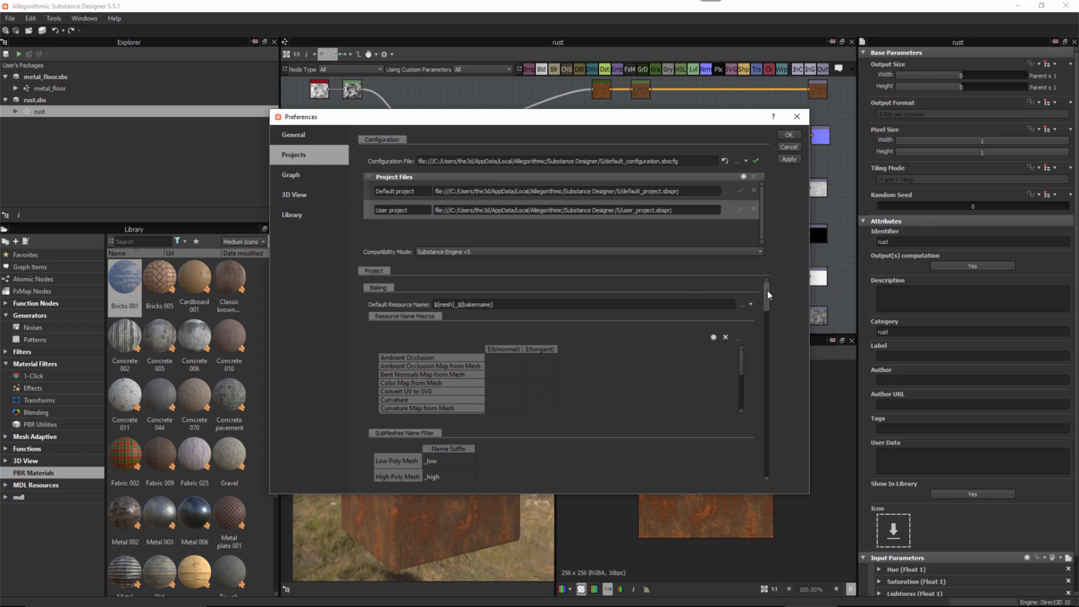
left_click_drag(767, 291, 775, 462)
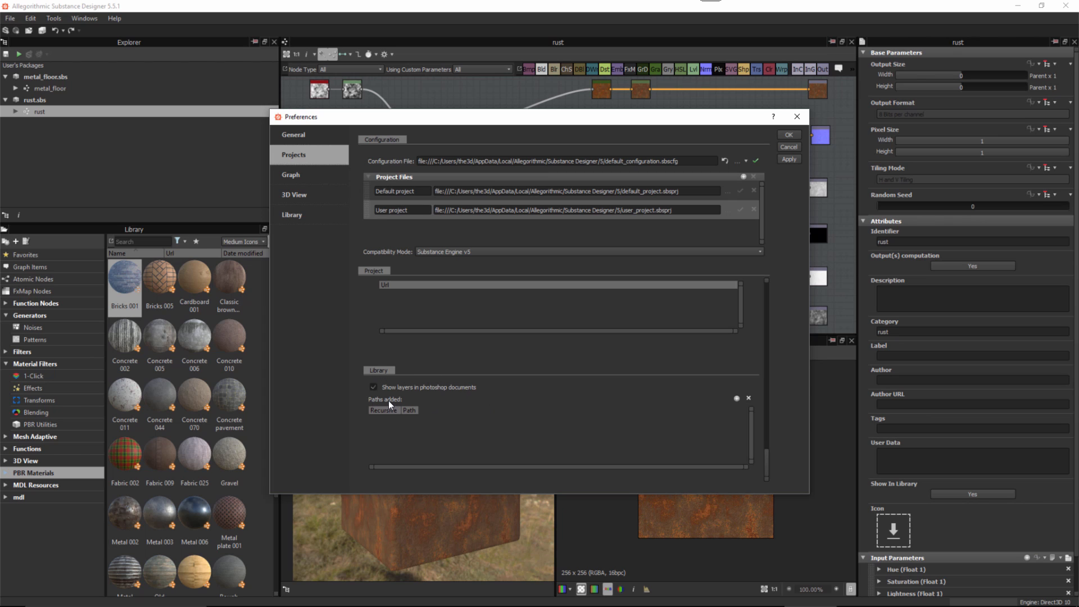
left_click(736, 399)
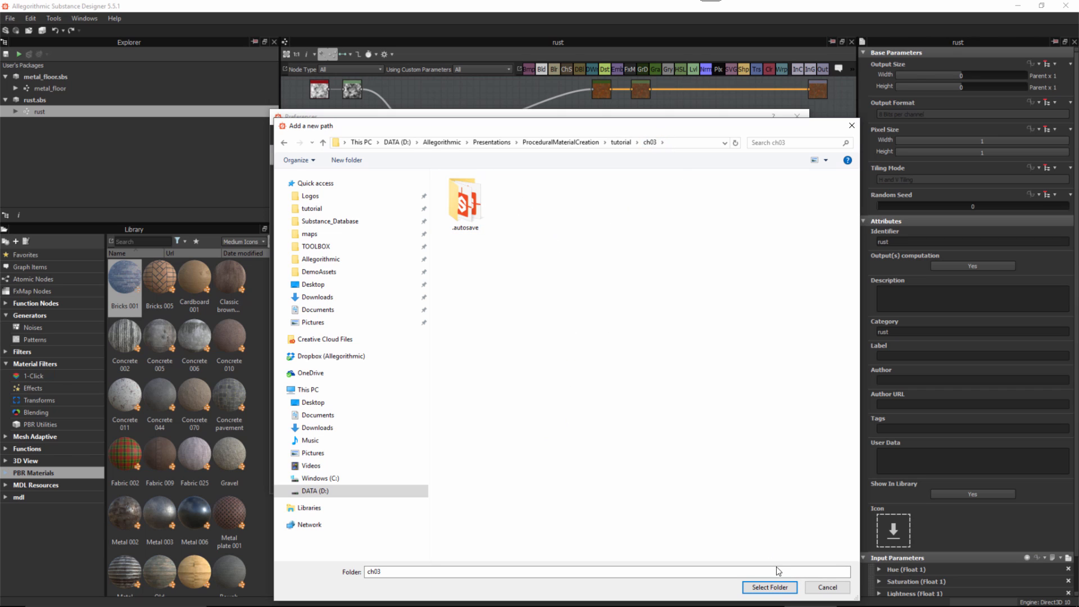
left_click(770, 587)
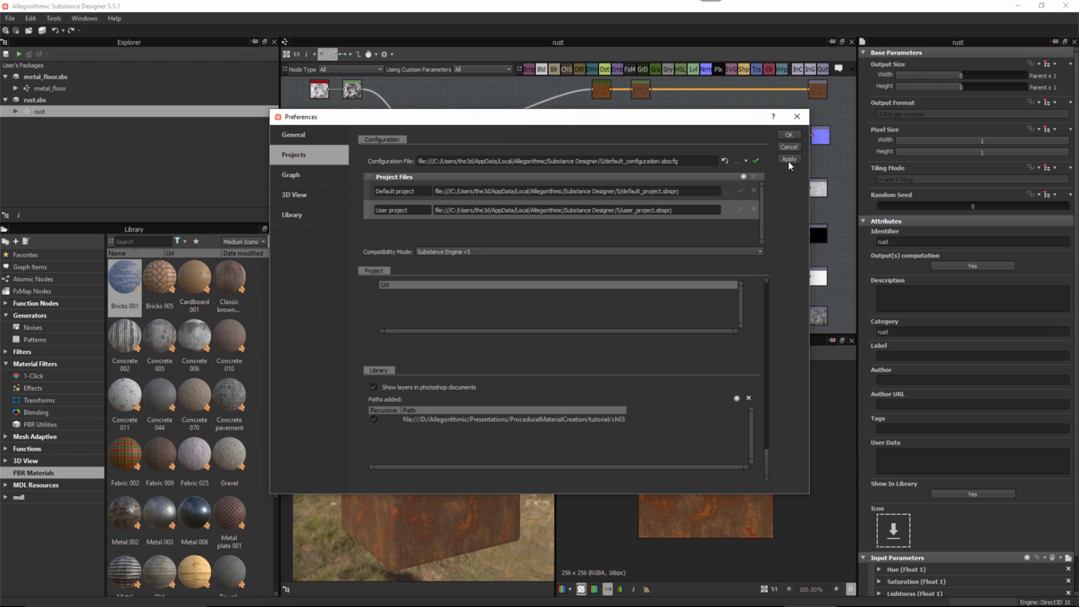
left_click(785, 136)
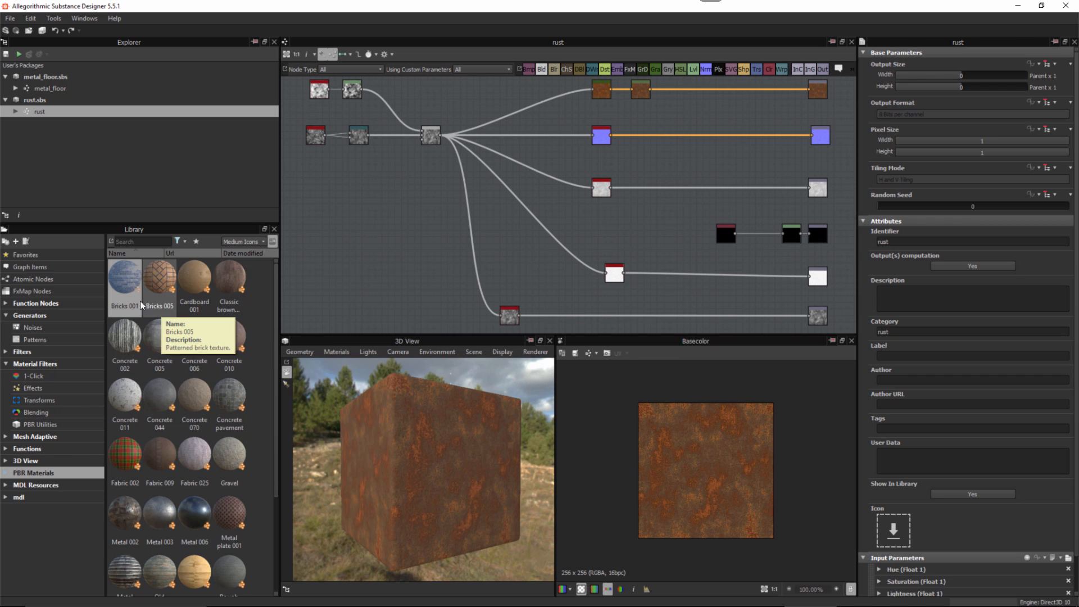
Widen the library area and add a new library folder named "My Materials".
left_click_drag(283, 221, 376, 216)
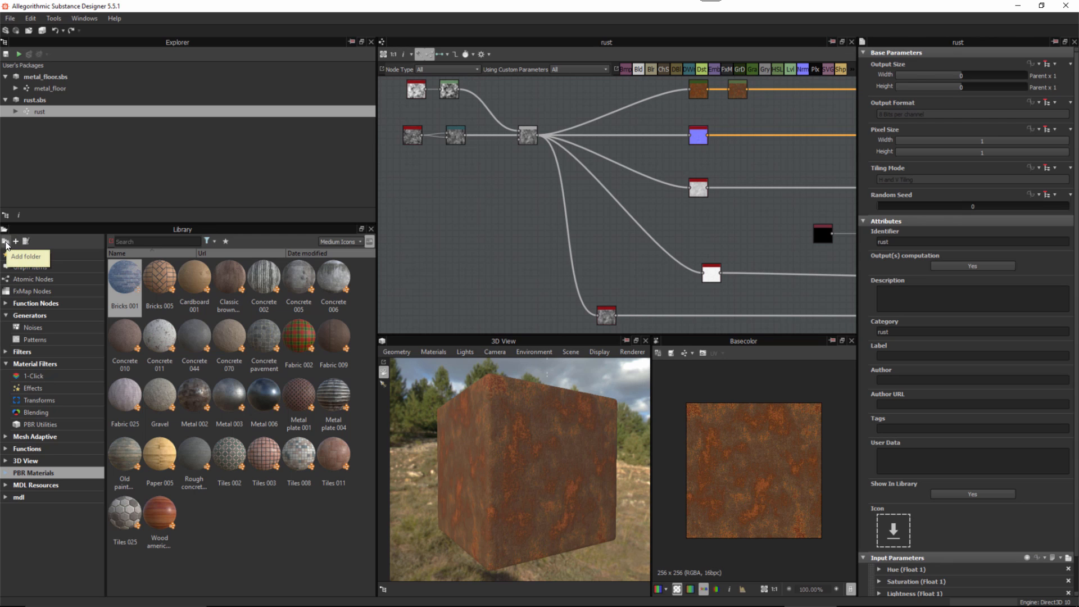
left_click(7, 245)
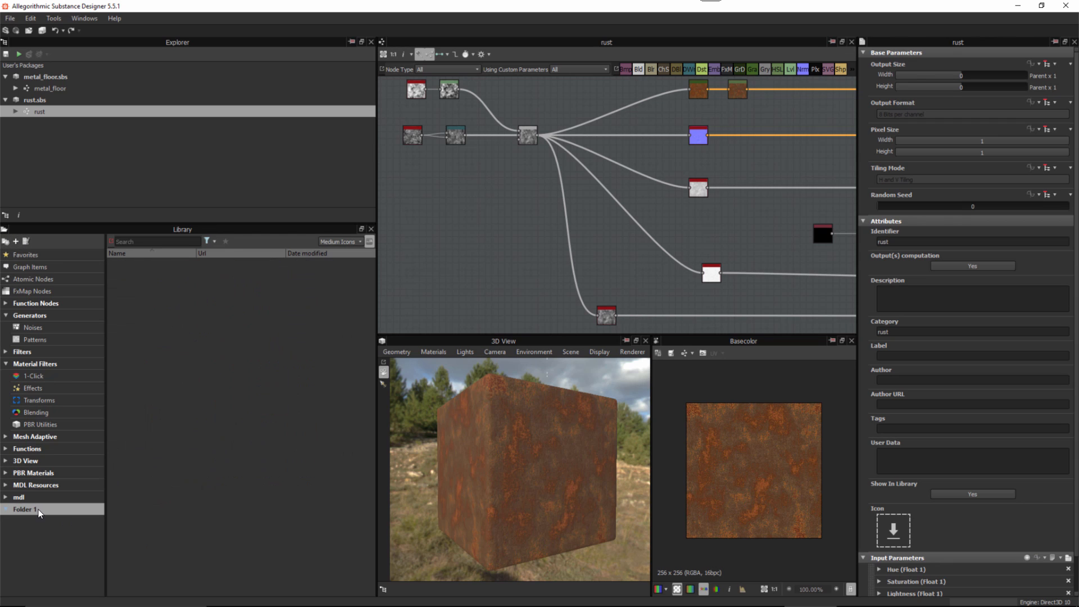
right_click(40, 511)
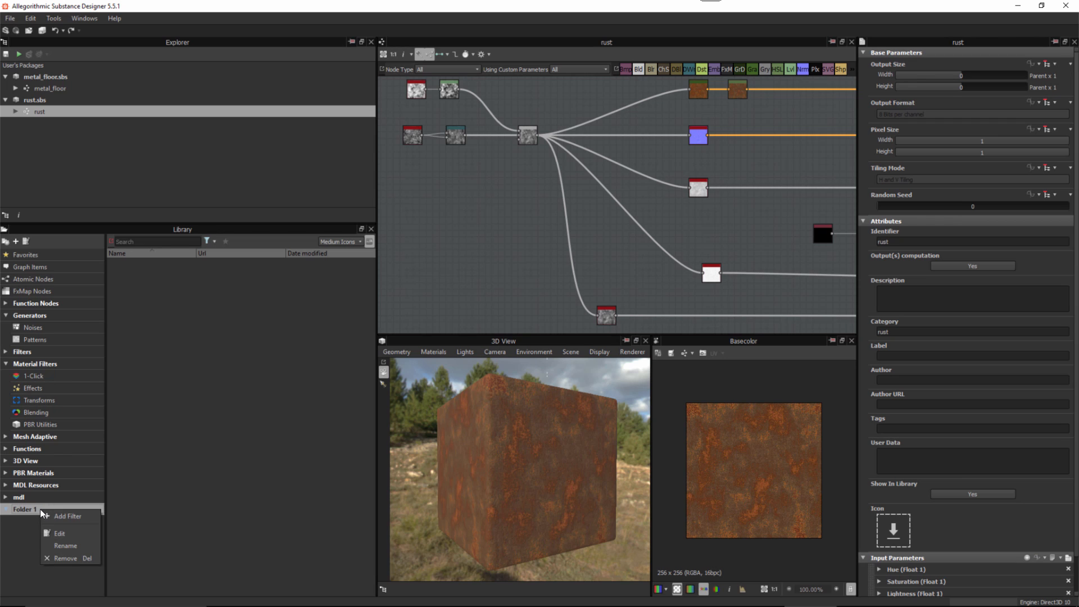
left_click(68, 548)
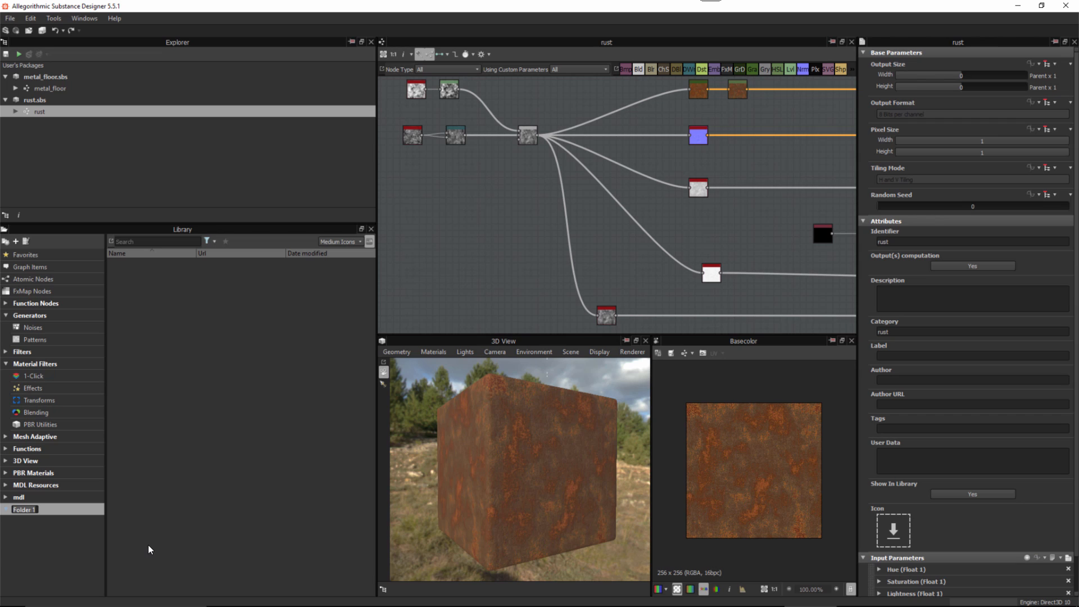
type("My Materials")
key("Return")
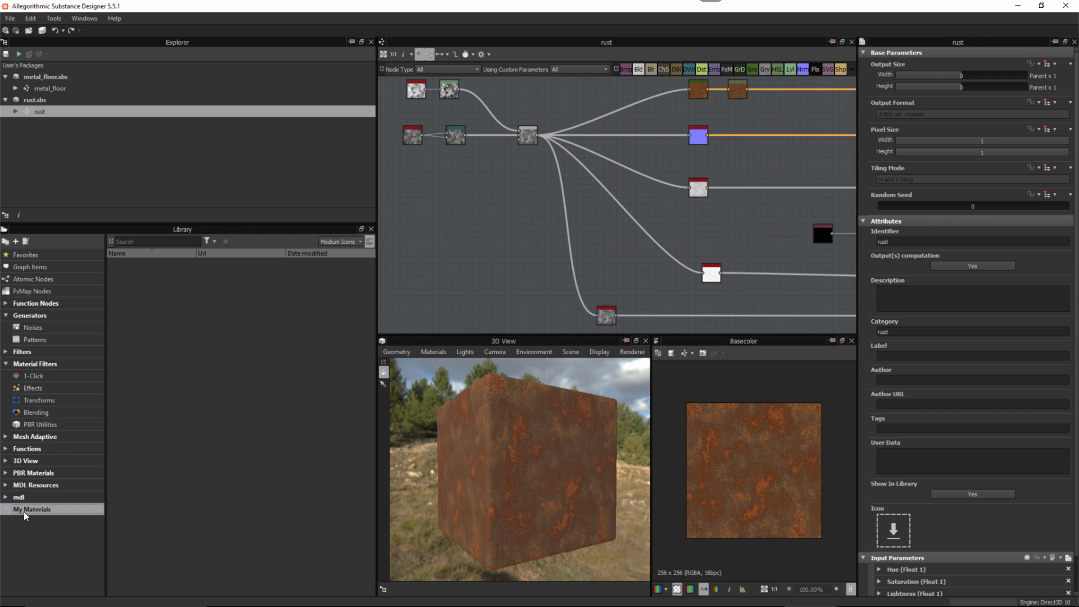
Add a filter to the My Materials folder, assign it to the user project, and name it "Metal".
left_click(16, 242)
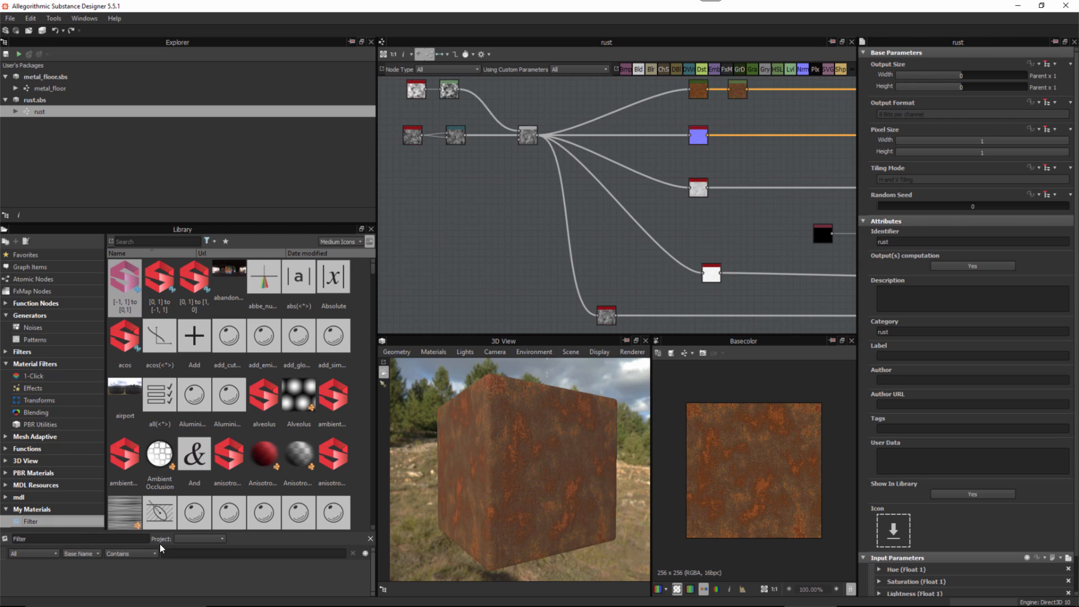
left_click(203, 538)
double_click(83, 539)
type("Metal")
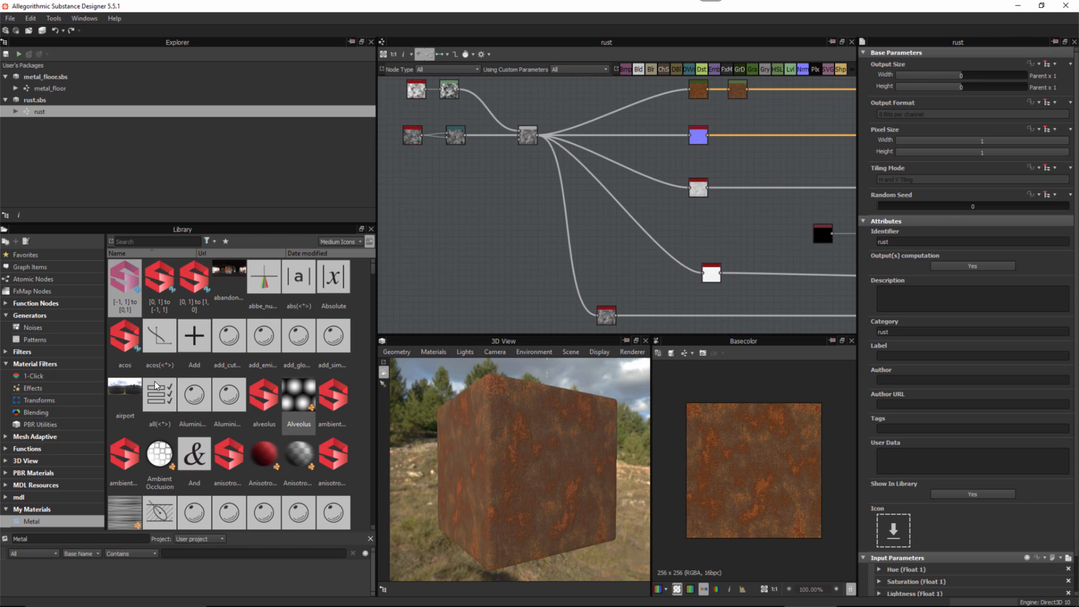
Limit the Metal filter to graphs whose category equals "rust", and display the library items as large icons.
left_click(45, 553)
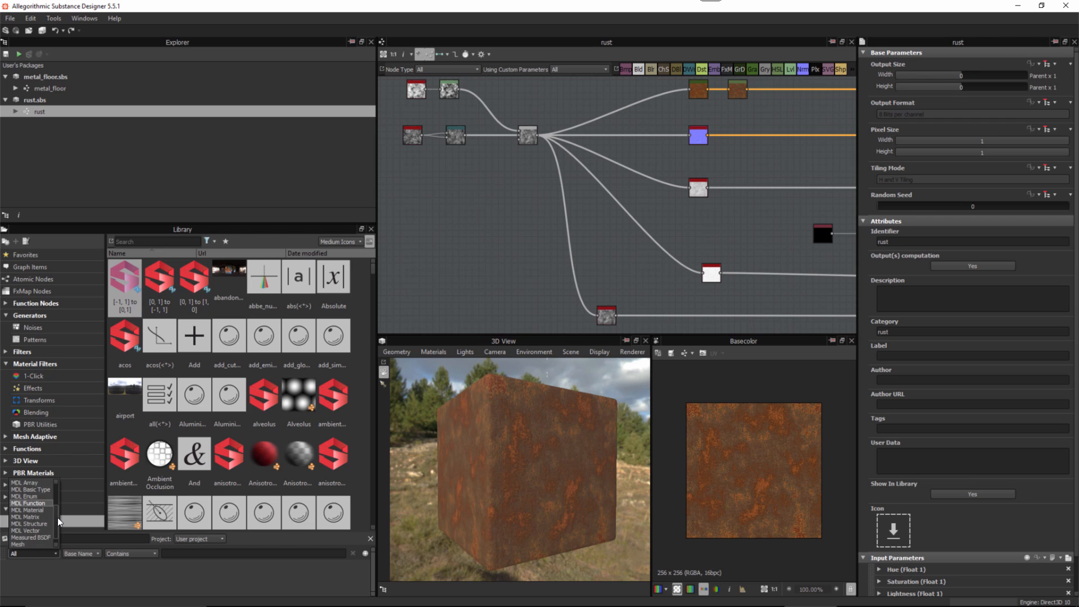
scroll(57, 517, "up", 2)
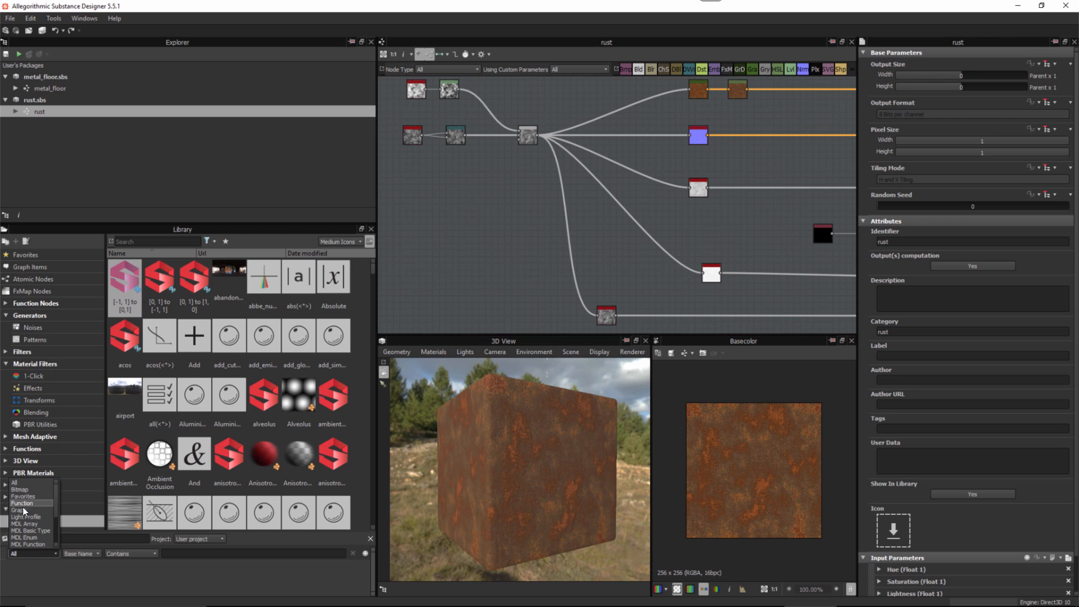
left_click(21, 510)
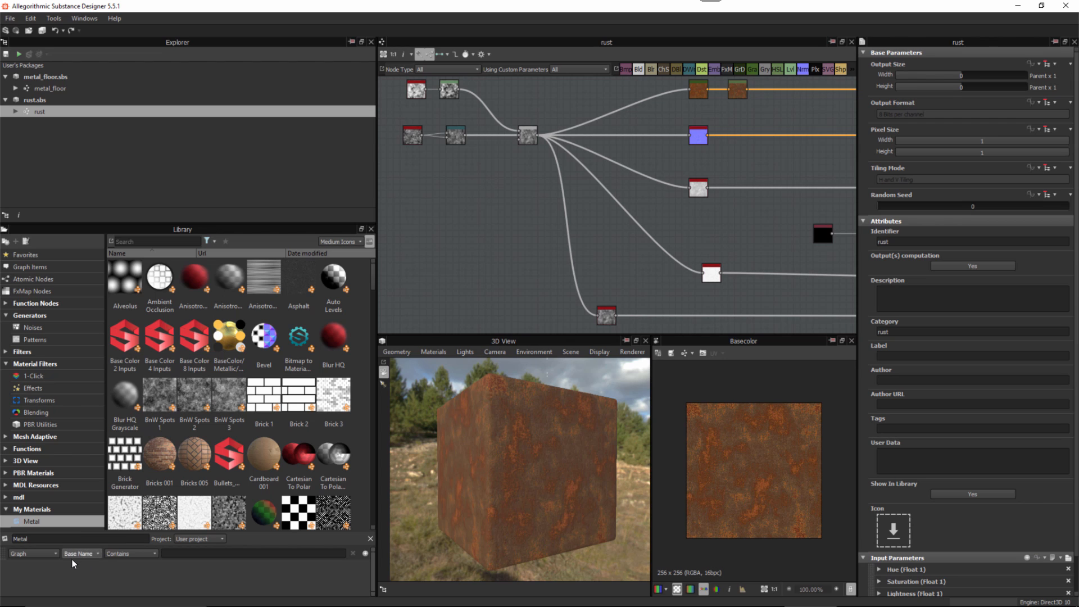
left_click(89, 554)
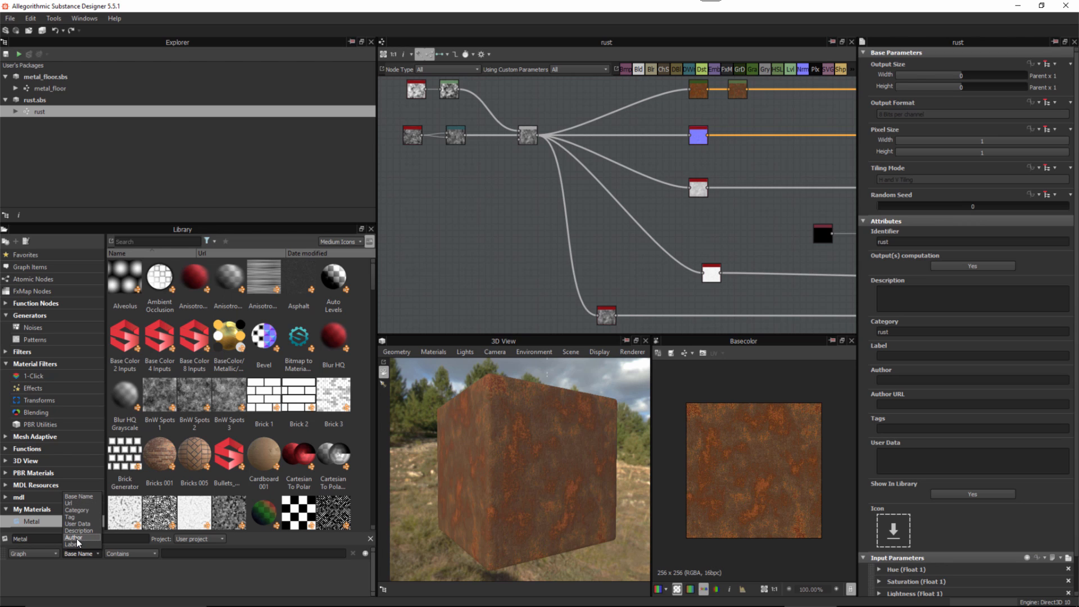
left_click(82, 509)
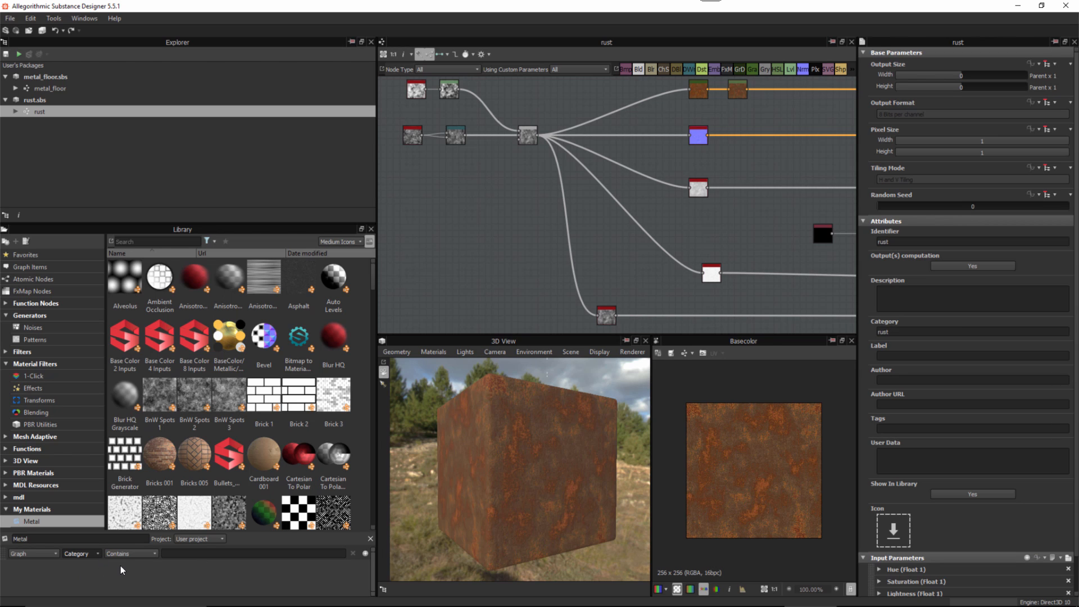
left_click(140, 554)
type("rust")
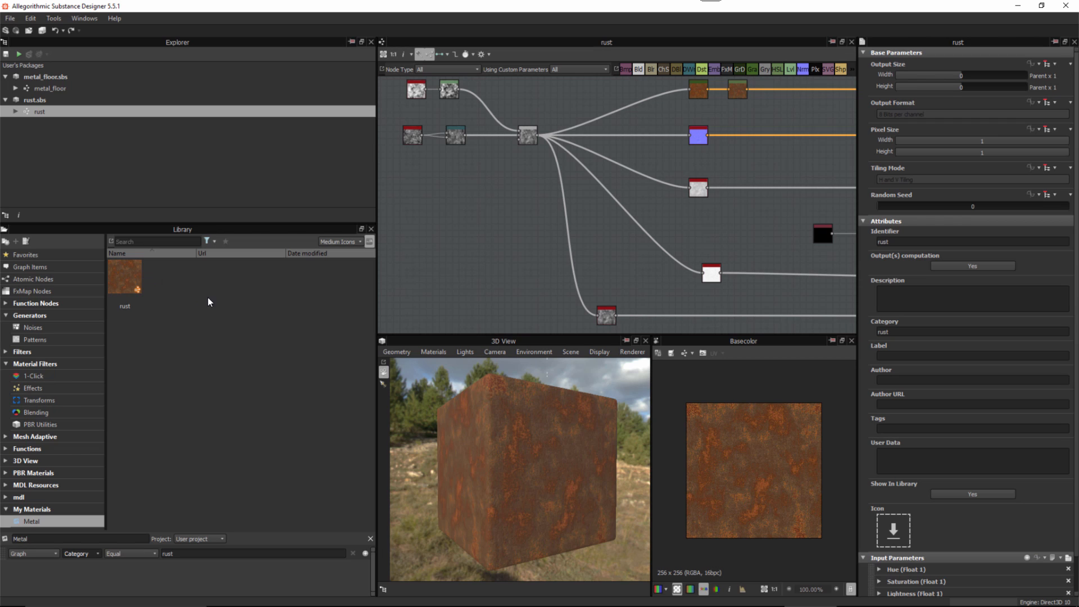
left_click(337, 242)
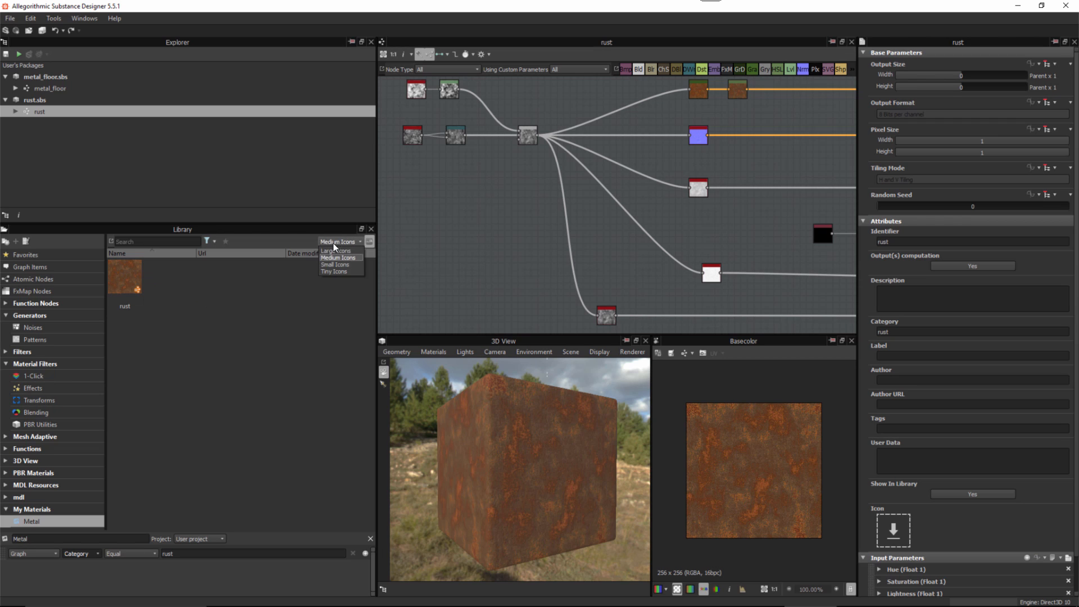
left_click(335, 250)
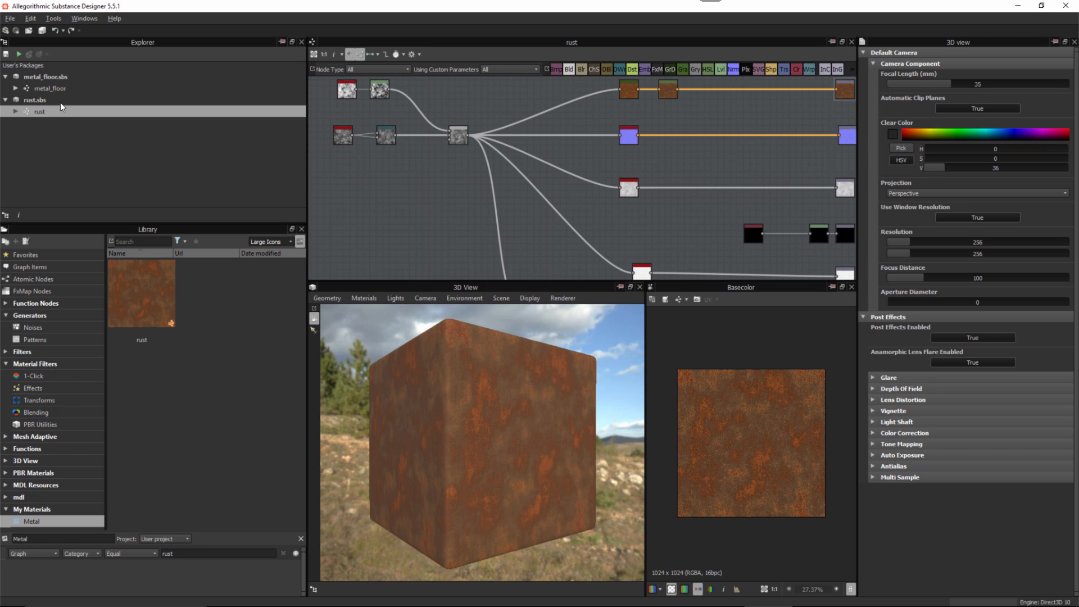
Open the default camera's settings for editing and enlarge the 3D view area.
left_click(430, 307)
left_click(414, 301)
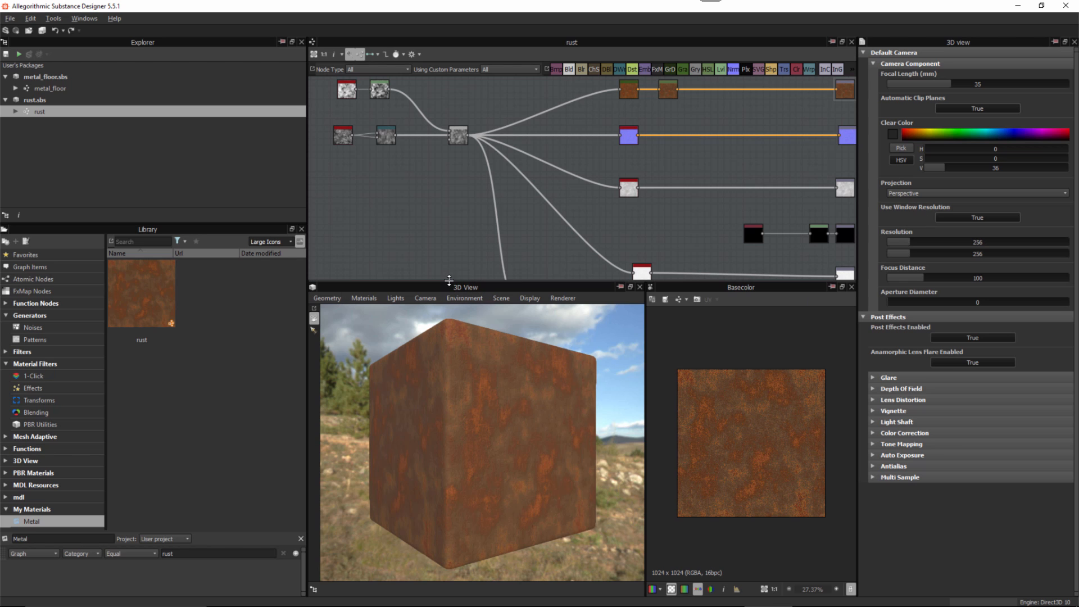
mouse_move(453, 282)
left_mouse_down()
mouse_move(455, 209)
mouse_move(455, 279)
left_mouse_up()
left_click_drag(646, 320, 685, 319)
left_click_drag(550, 281, 550, 261)
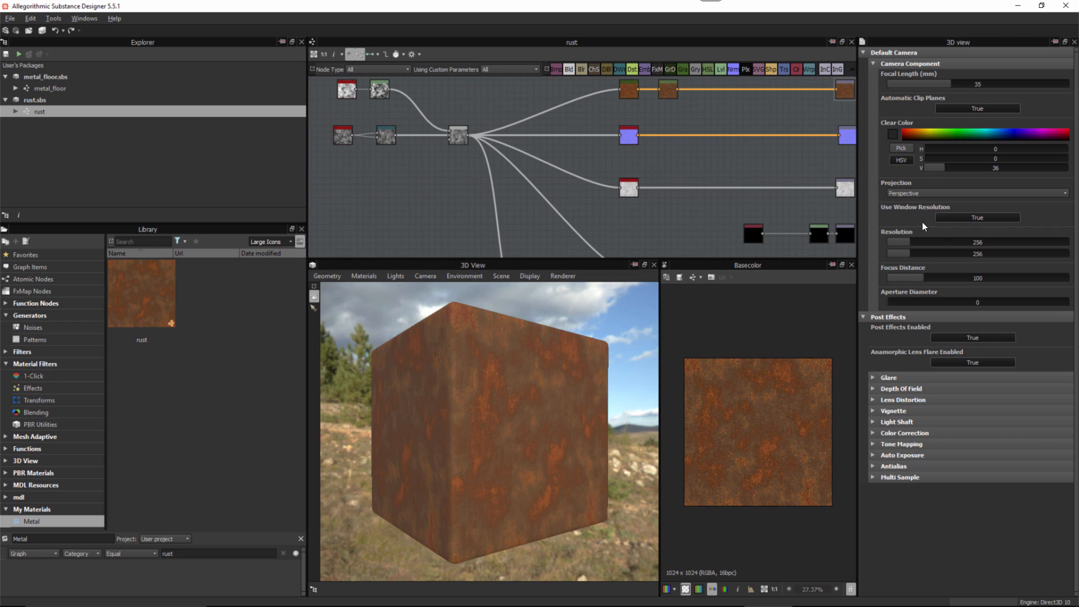
Turn off Use Window Resolution for the camera and set the render resolution to 512 by 512.
left_click(982, 219)
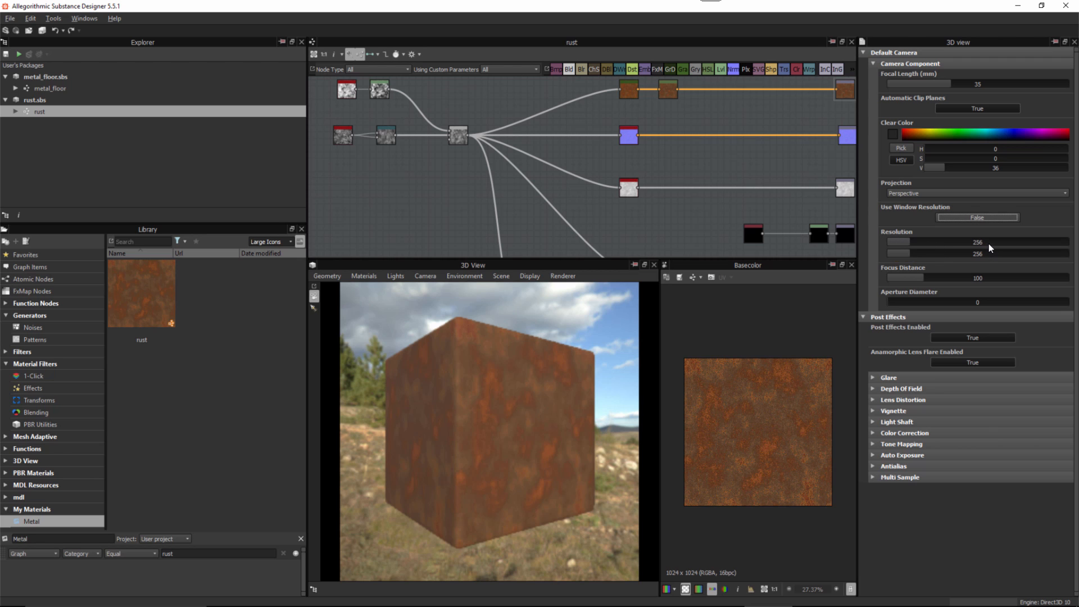
mouse_move(559, 428)
left_mouse_down()
mouse_move(524, 433)
mouse_move(548, 474)
left_mouse_up()
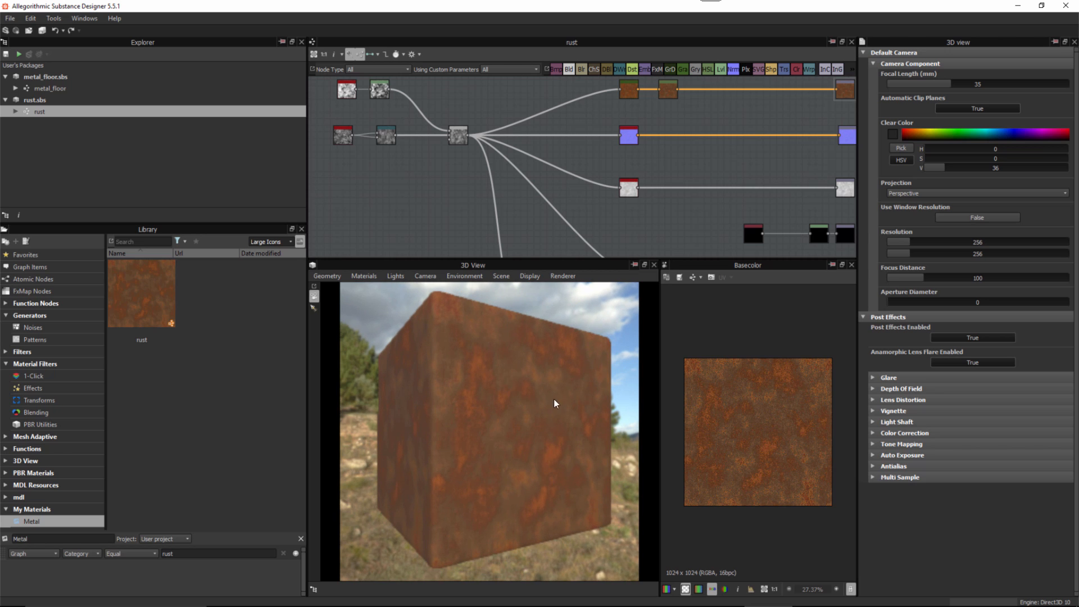
double_click(980, 245)
type("512")
key("Tab")
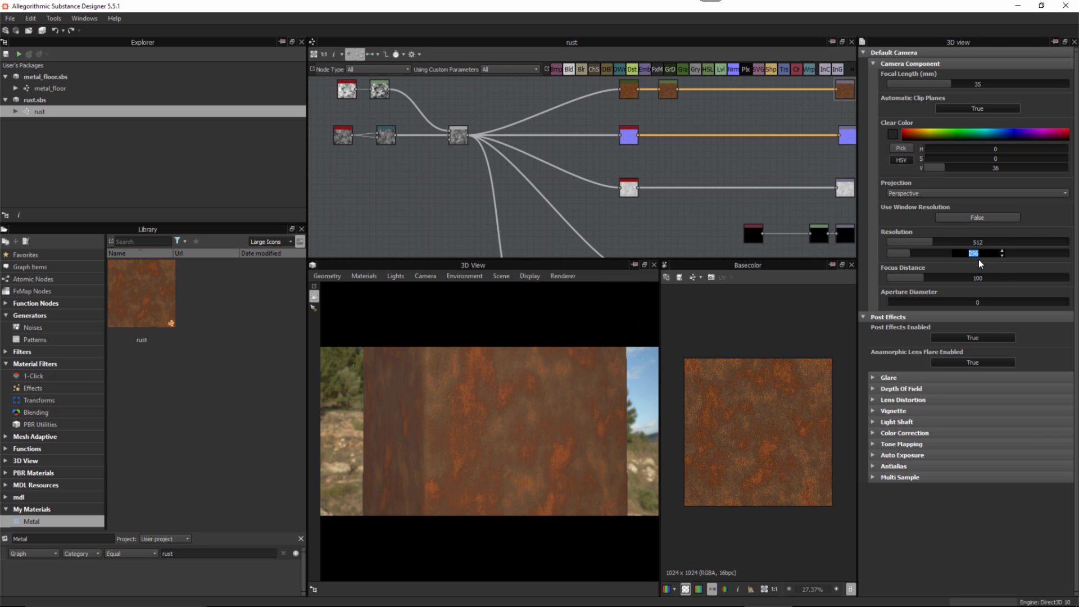
type("512")
key("Return")
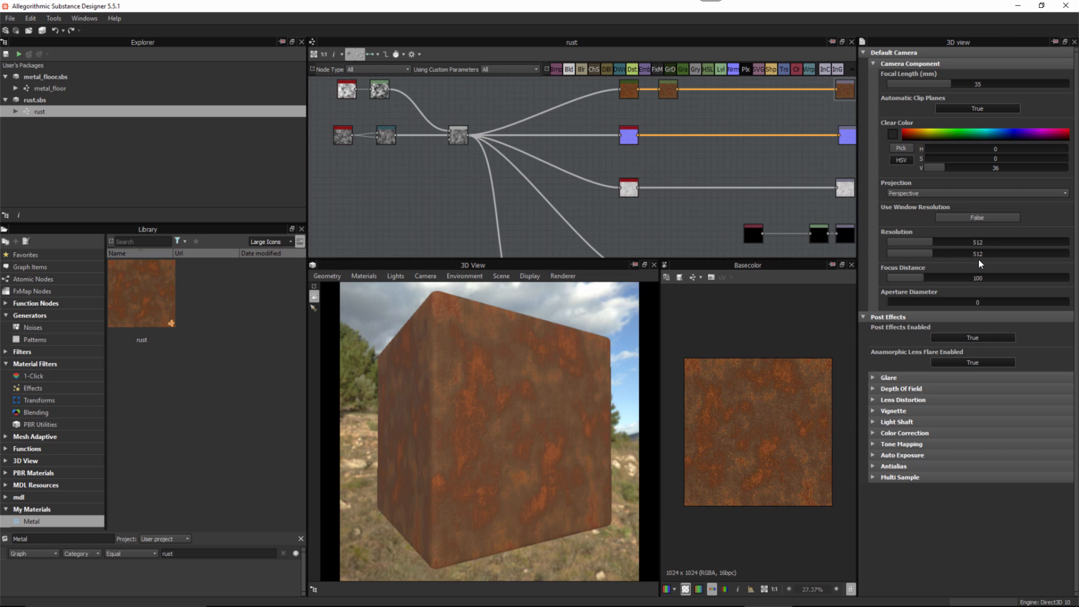
Frame the rusted cube slightly closer in the 3D view and check which preview geometry is selected.
right_click_drag(537, 387, 538, 392)
left_click_drag(538, 392, 539, 389)
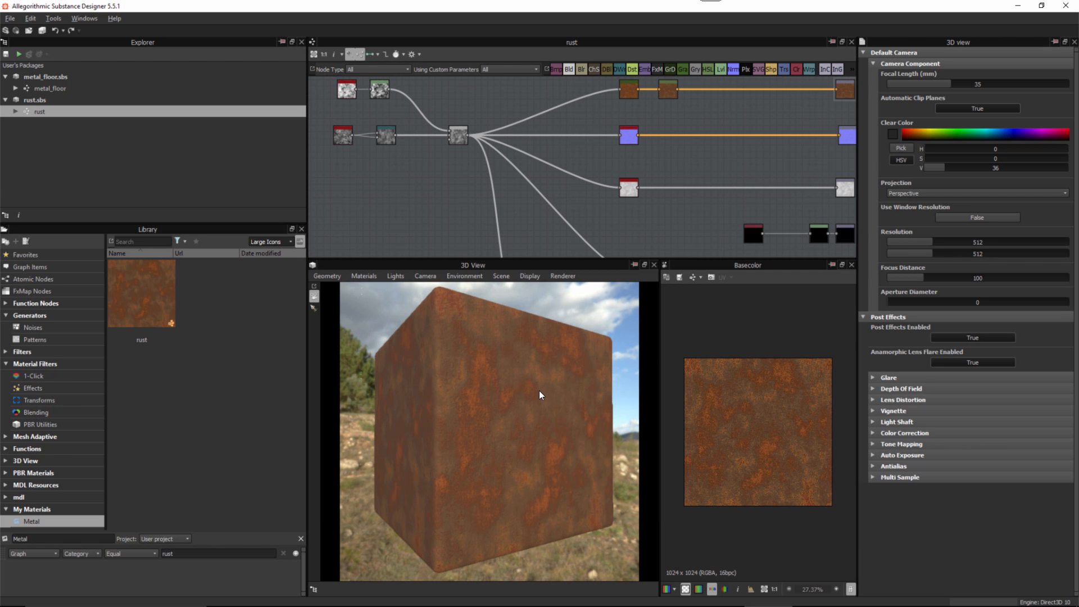
left_click(327, 276)
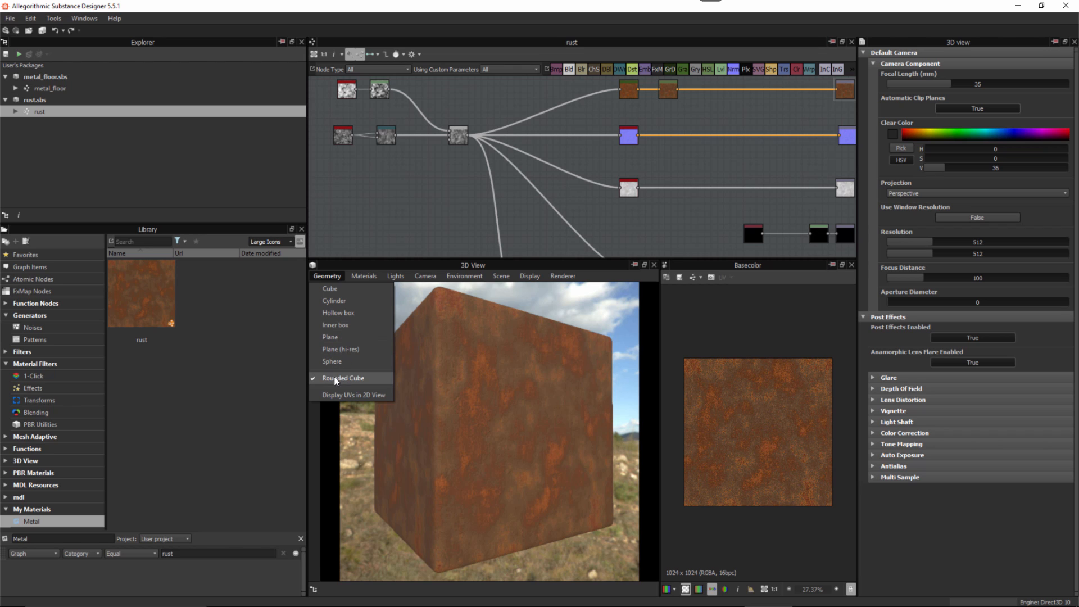
left_click(477, 408)
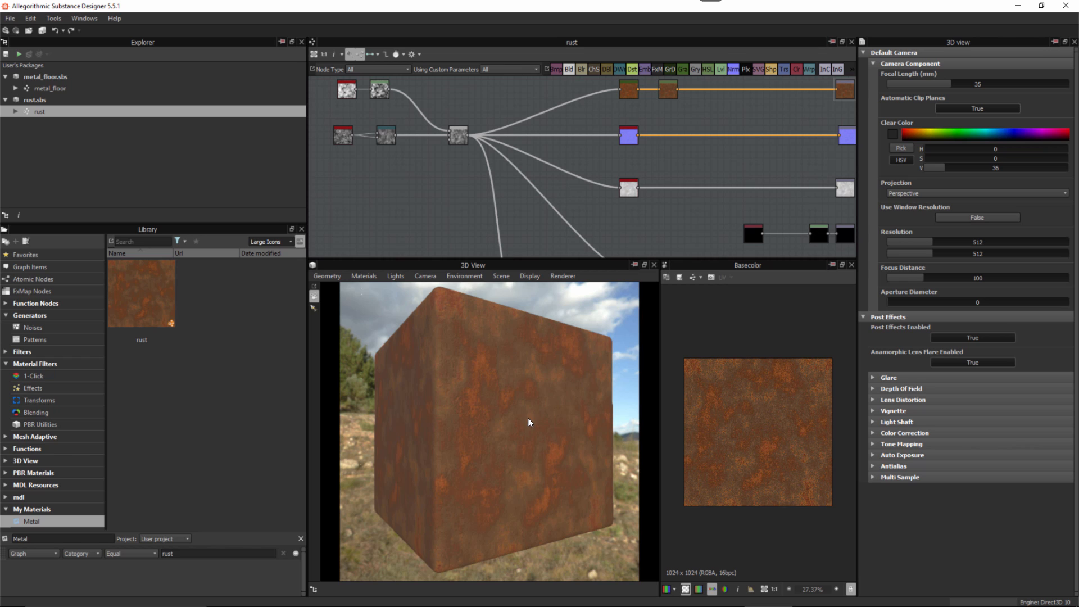
Nudge the rusted cube slightly in the 3D view and make the environment background invisible.
middle_click_drag(528, 420, 526, 421)
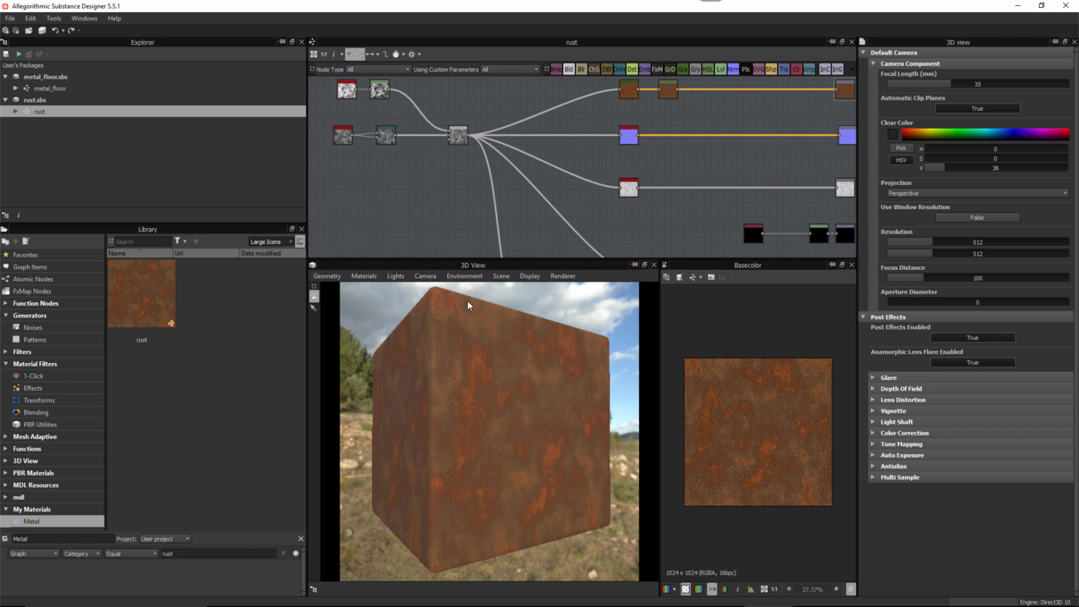
left_click(468, 276)
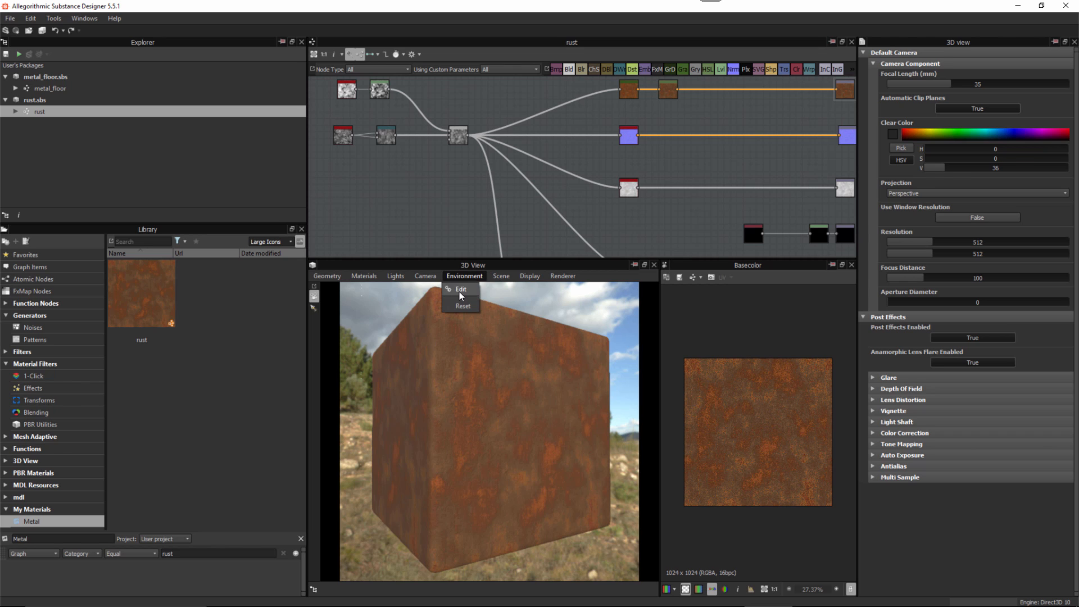
left_click(463, 289)
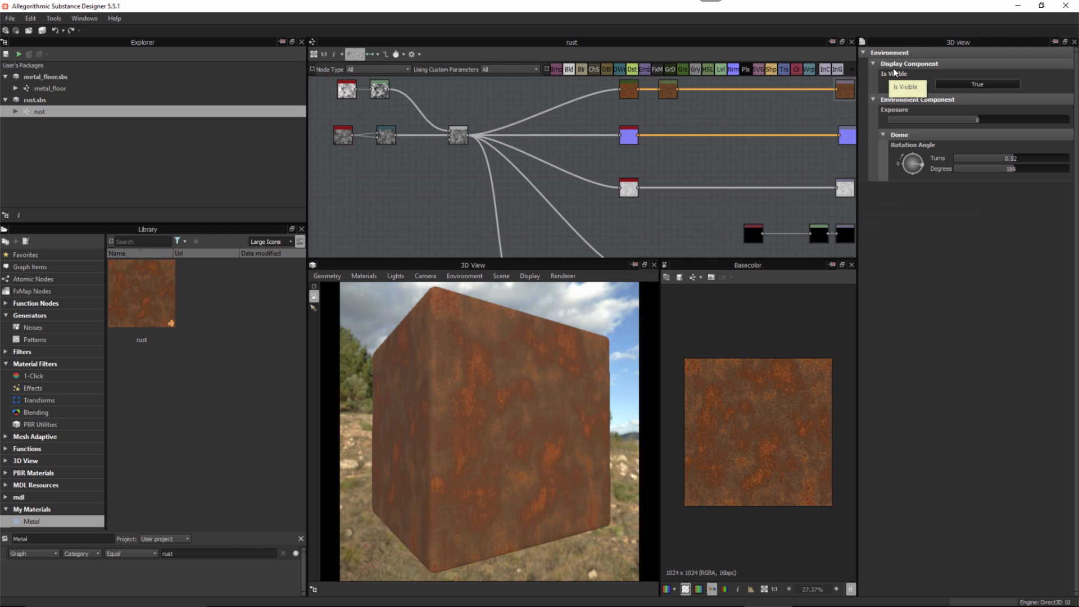
left_click(983, 85)
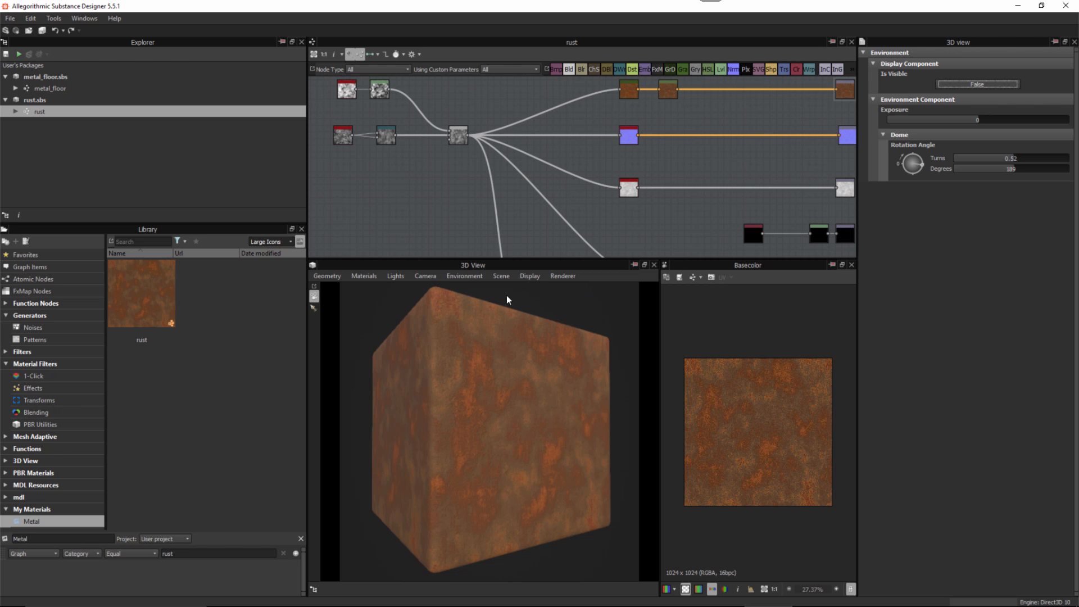
Pick the library background's dark grey as the default camera's clear color, with V at 50, and frame the cube slightly smaller.
left_click(426, 276)
left_click(431, 289)
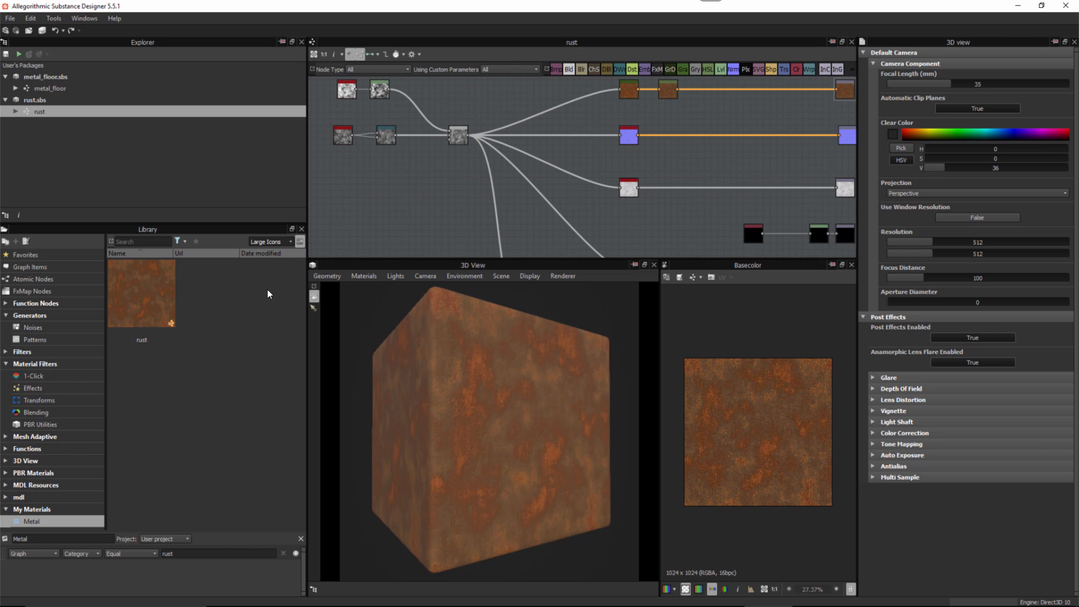
left_click(899, 148)
left_click(234, 289)
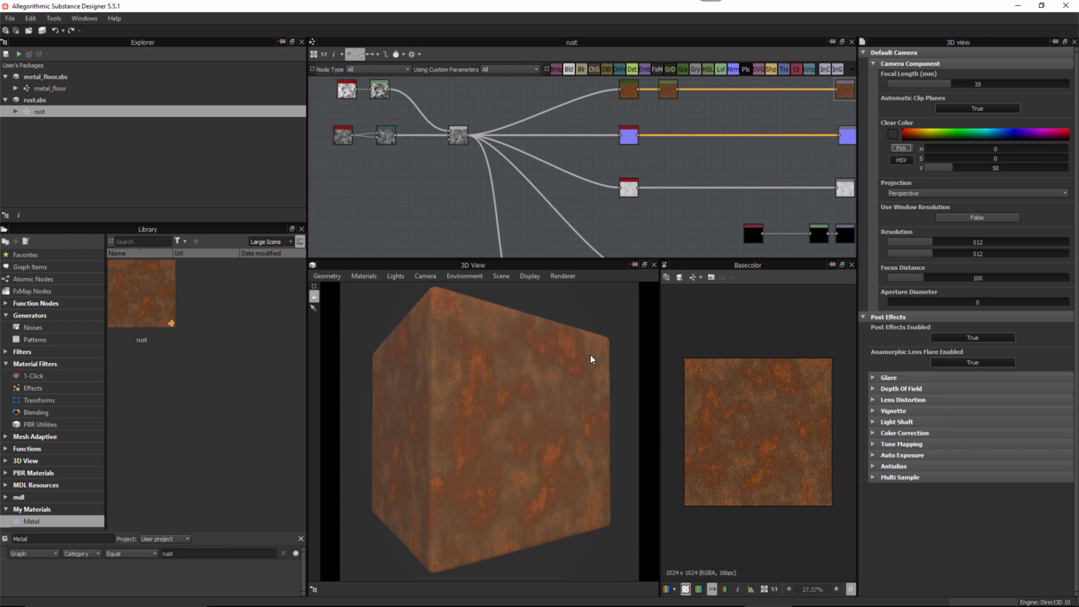
mouse_move(541, 415)
left_mouse_down()
mouse_move(551, 433)
mouse_move(537, 429)
mouse_move(549, 424)
left_mouse_up()
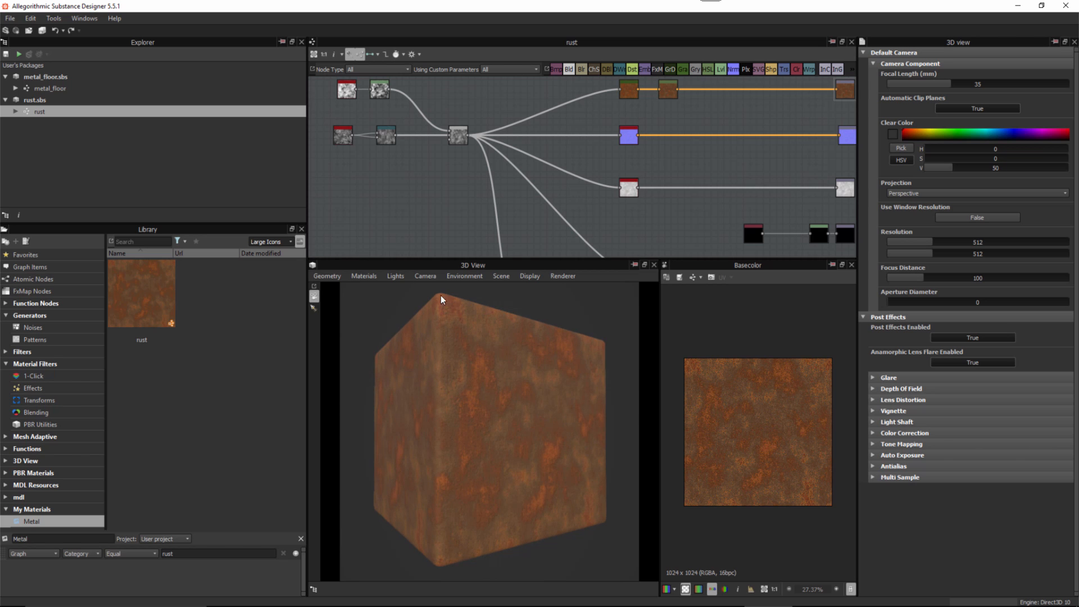
Save the 3D view's render as rust_icon.png in the ch03 folder, replacing the existing file.
left_click(426, 276)
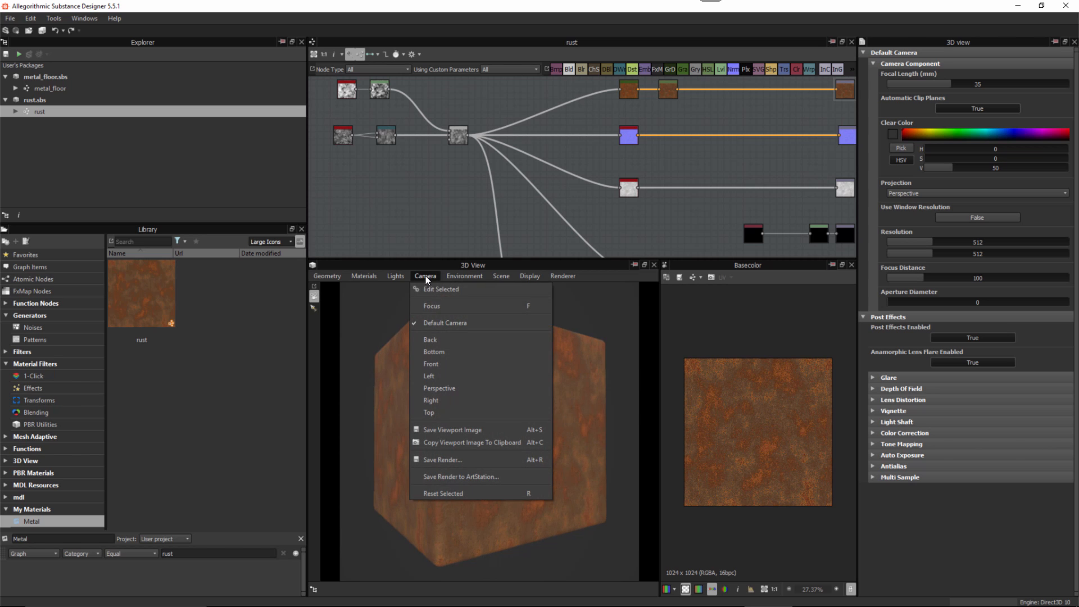
left_click(441, 460)
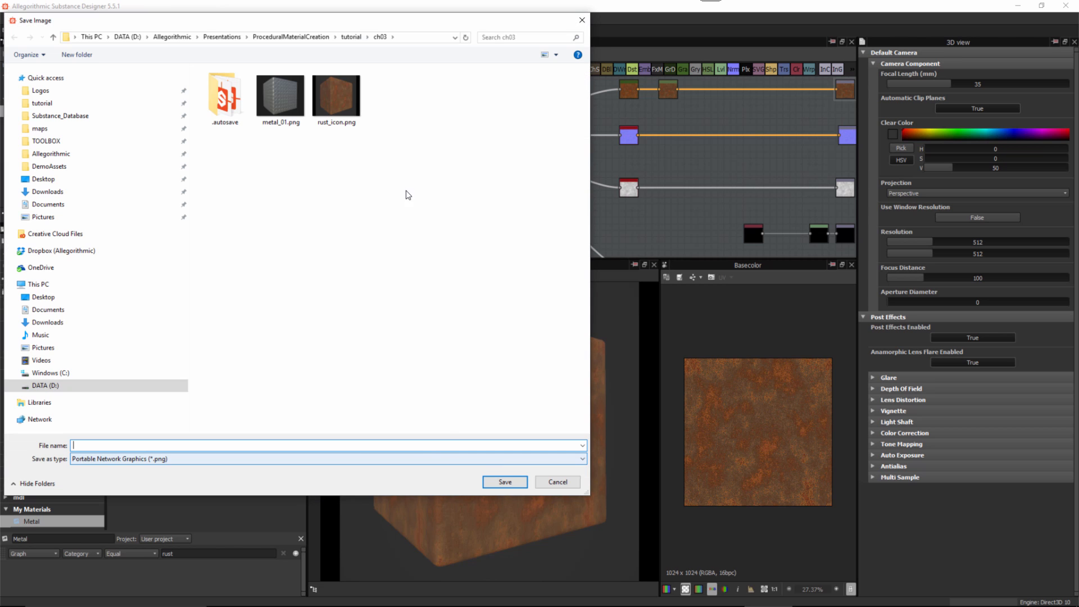
double_click(336, 100)
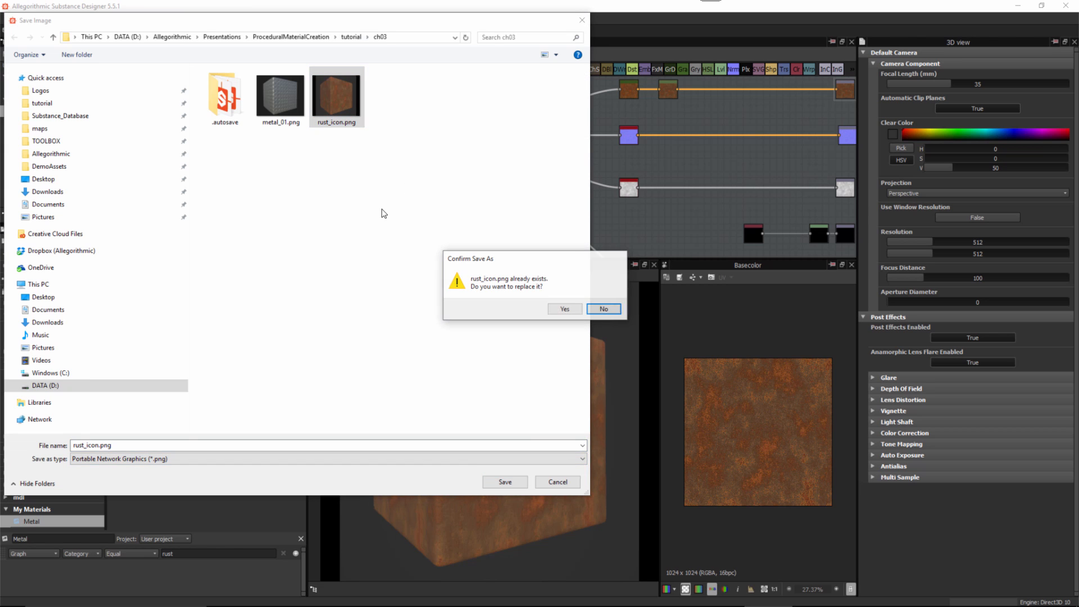
left_click(562, 309)
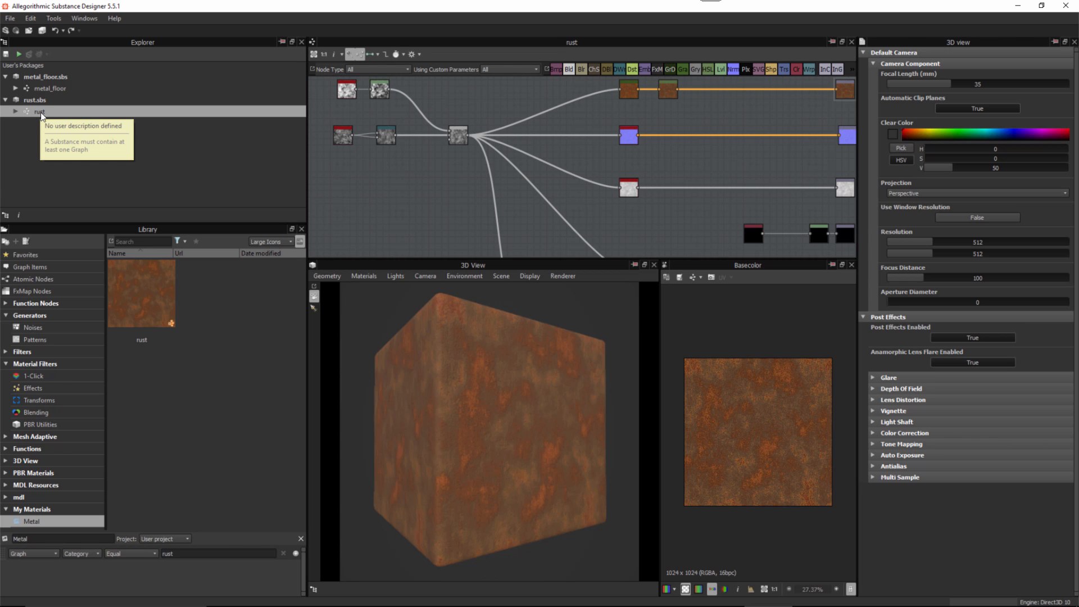
Open the rust graph's properties and assign rust_icon.png from the ch03 folder as its icon.
left_click(394, 190)
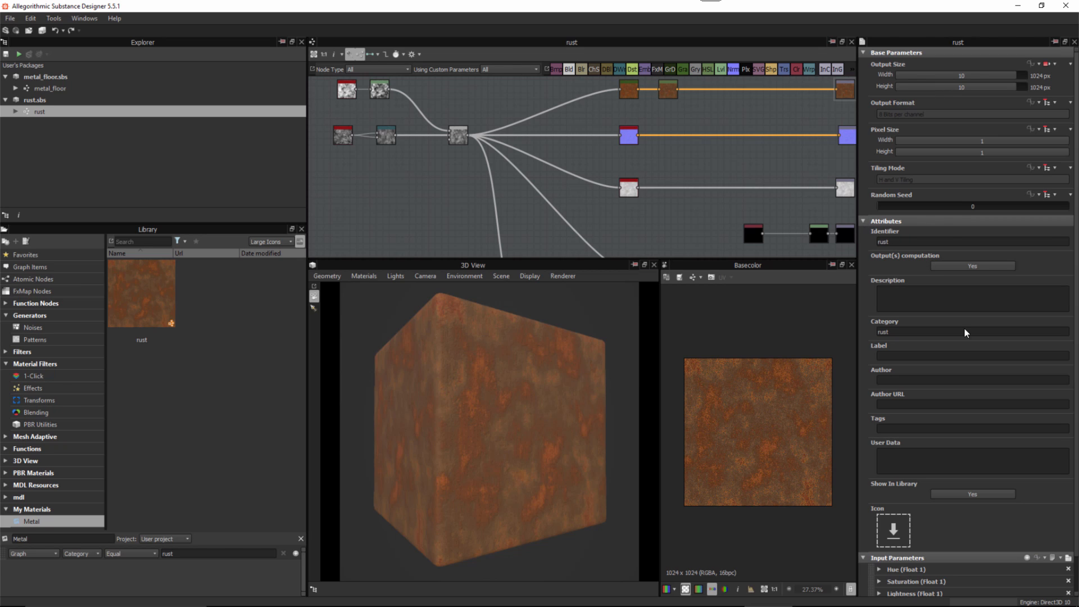
left_click(893, 527)
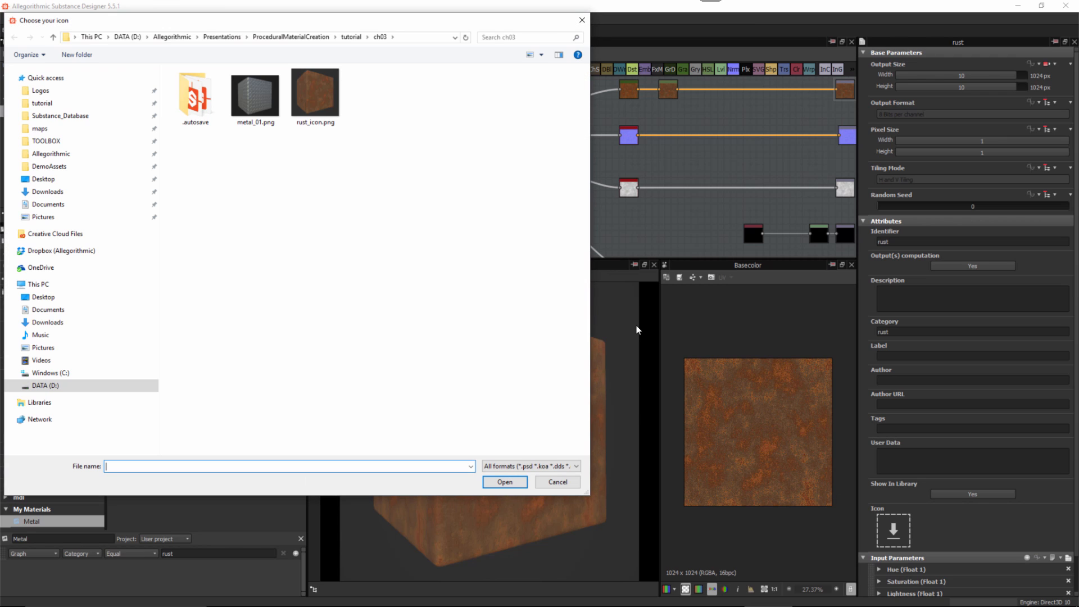
left_click(319, 98)
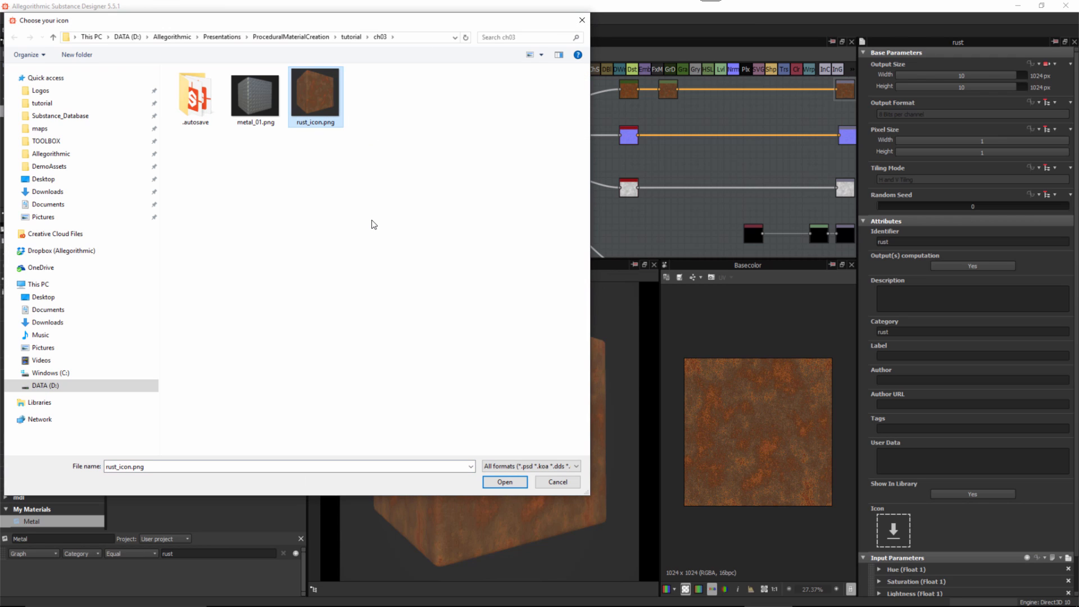
left_click(505, 483)
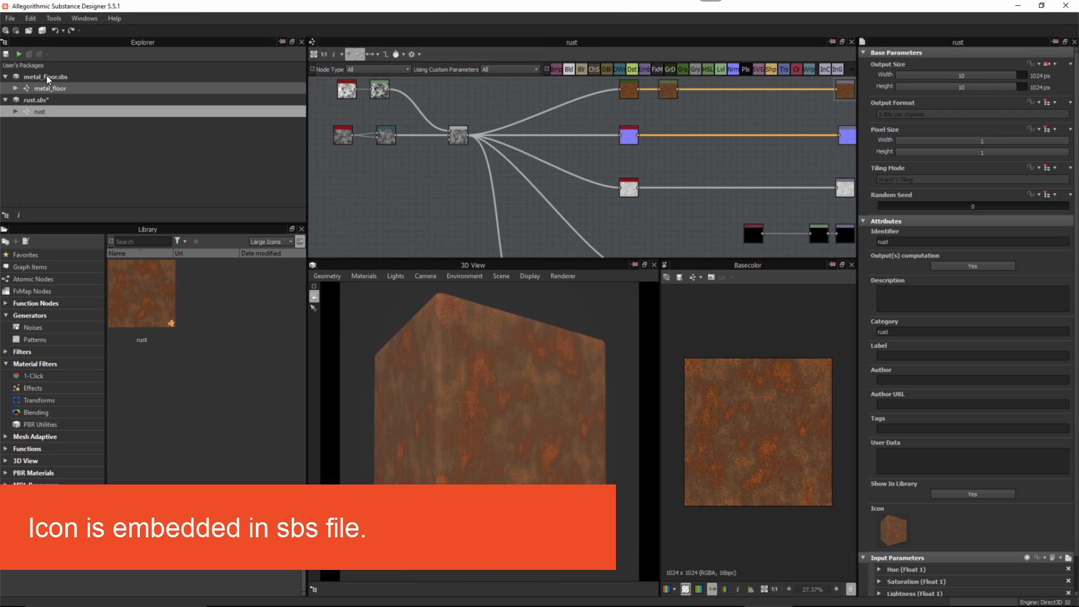
Save the rust.sbs package to refresh the rust thumbnail in the library.
left_click(33, 100)
left_click(6, 55)
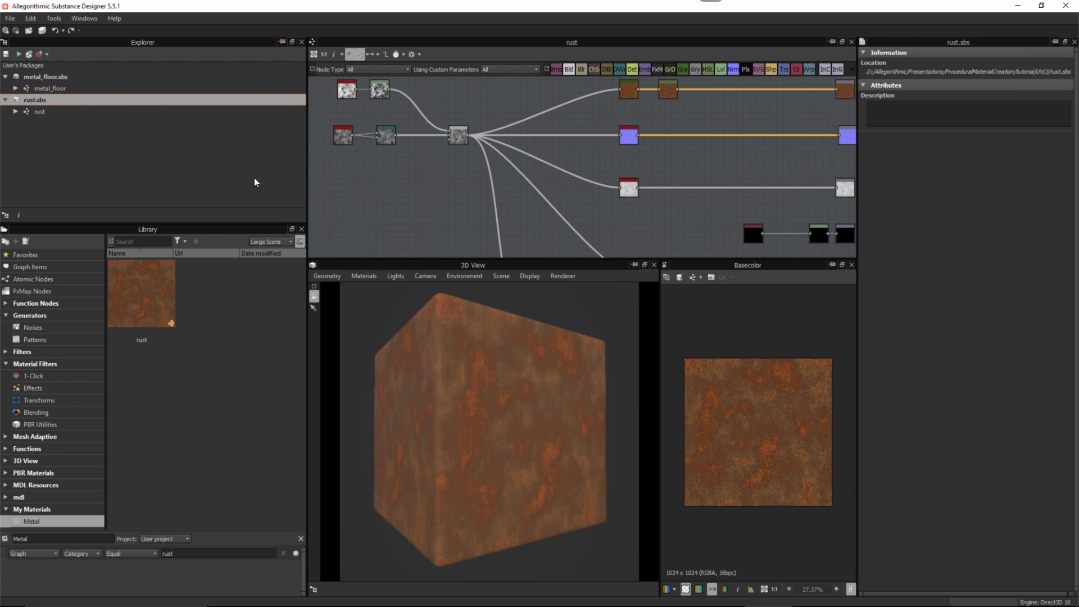
left_click(208, 373)
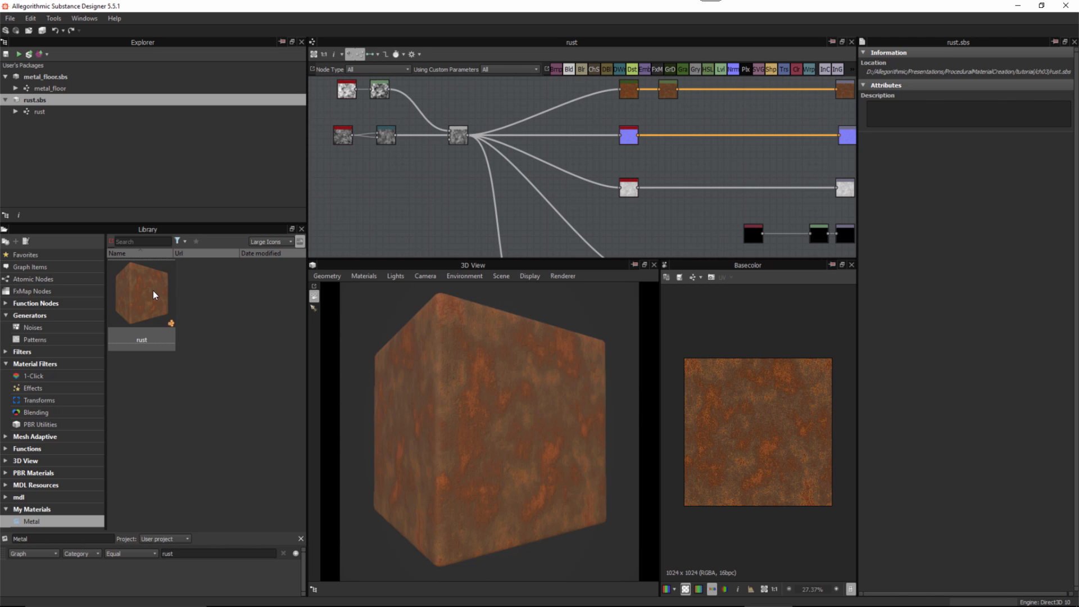
Set the Metal library filter's icon to MonsterSquad_LOGO_circle.png from the Logos folder and check it in the My Materials list.
left_click(32, 522)
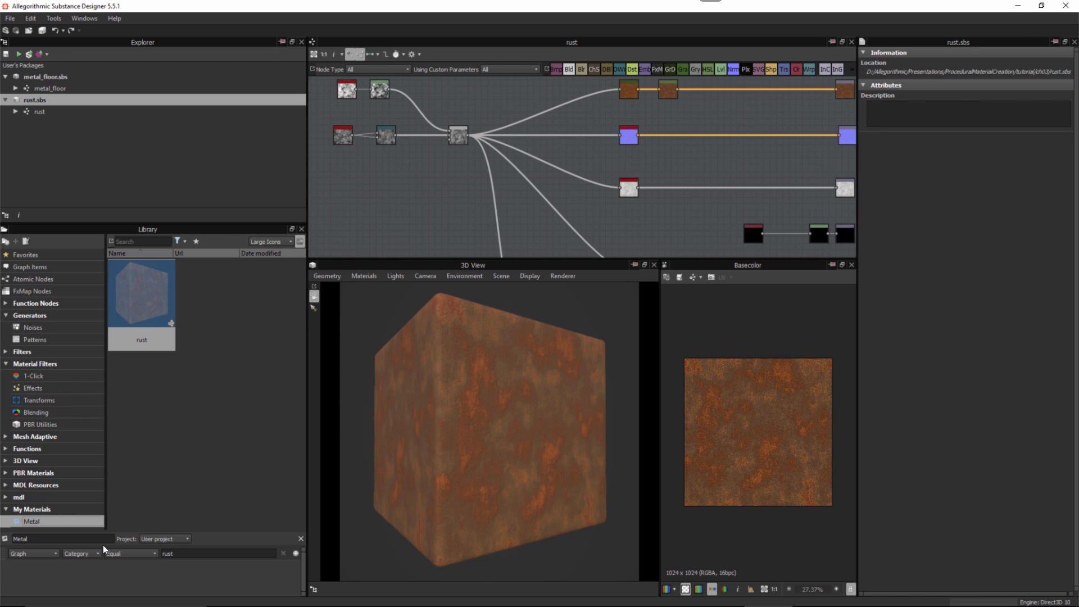
left_click(7, 541)
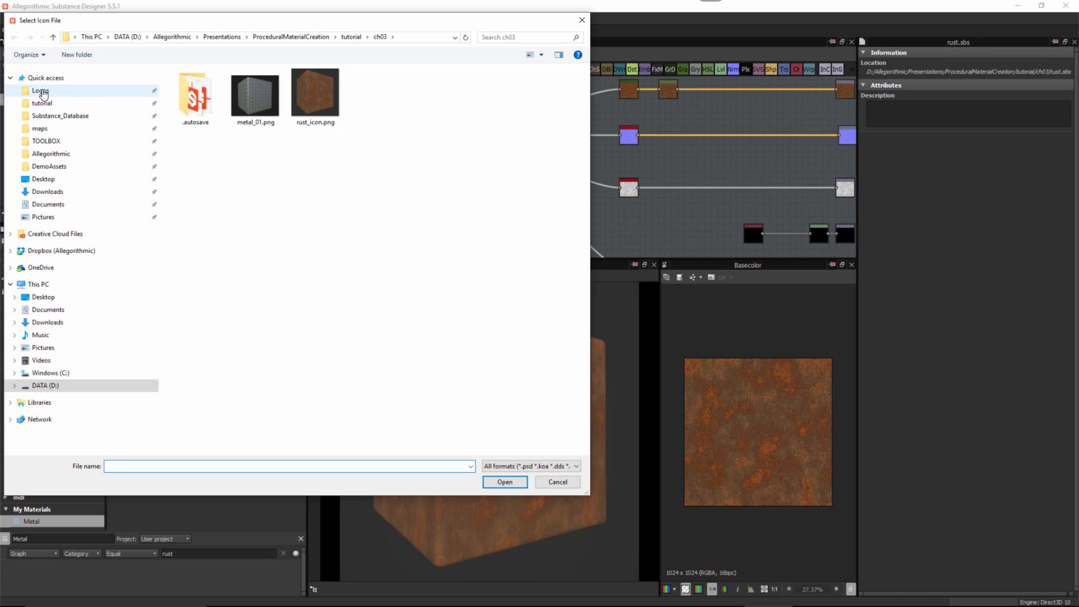
left_click(53, 91)
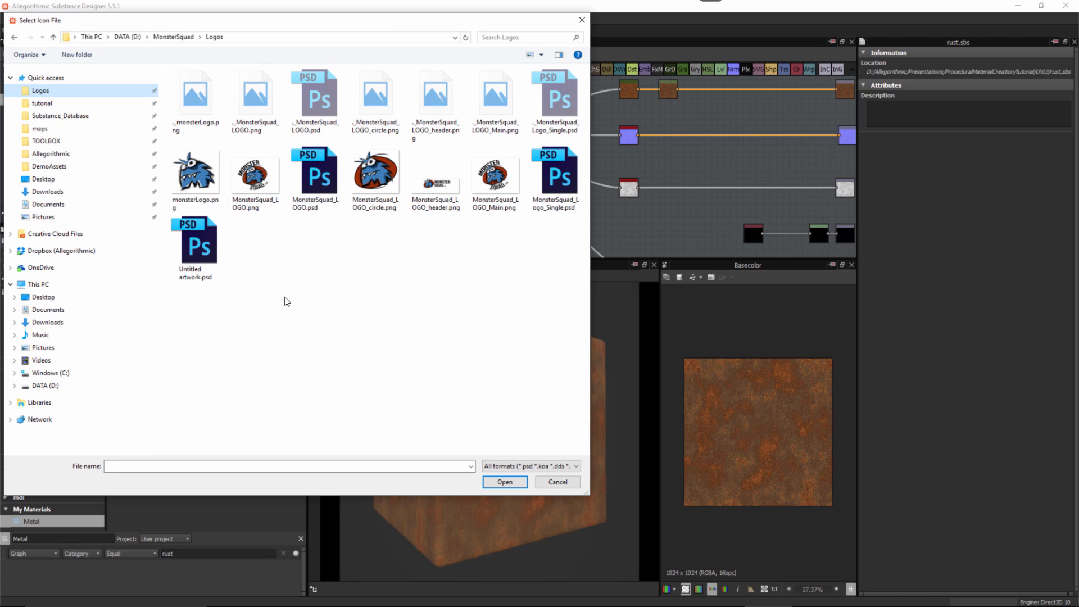
left_click(375, 175)
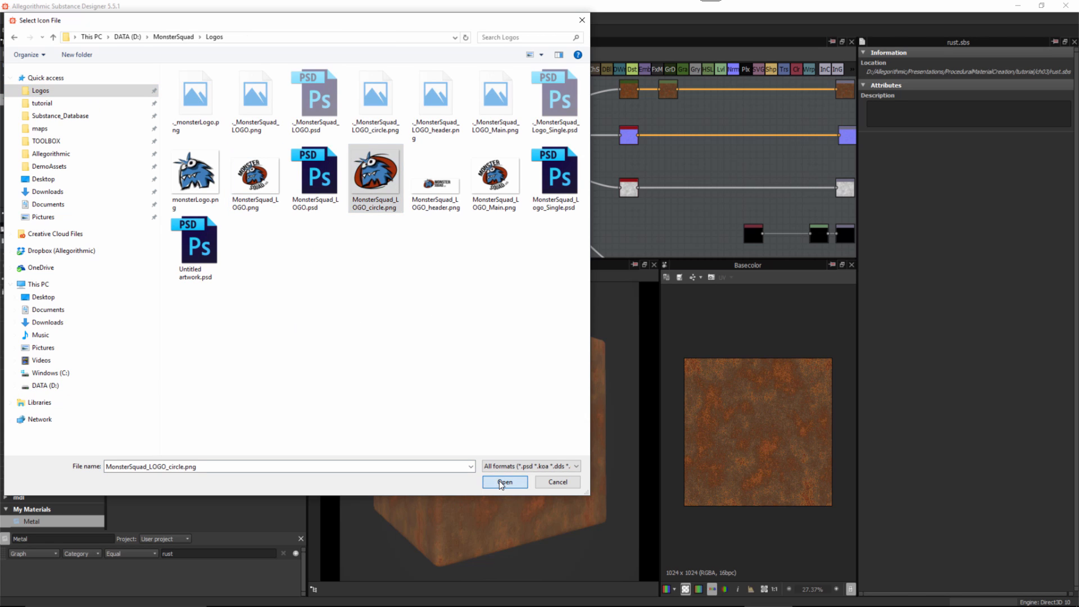
left_click(504, 481)
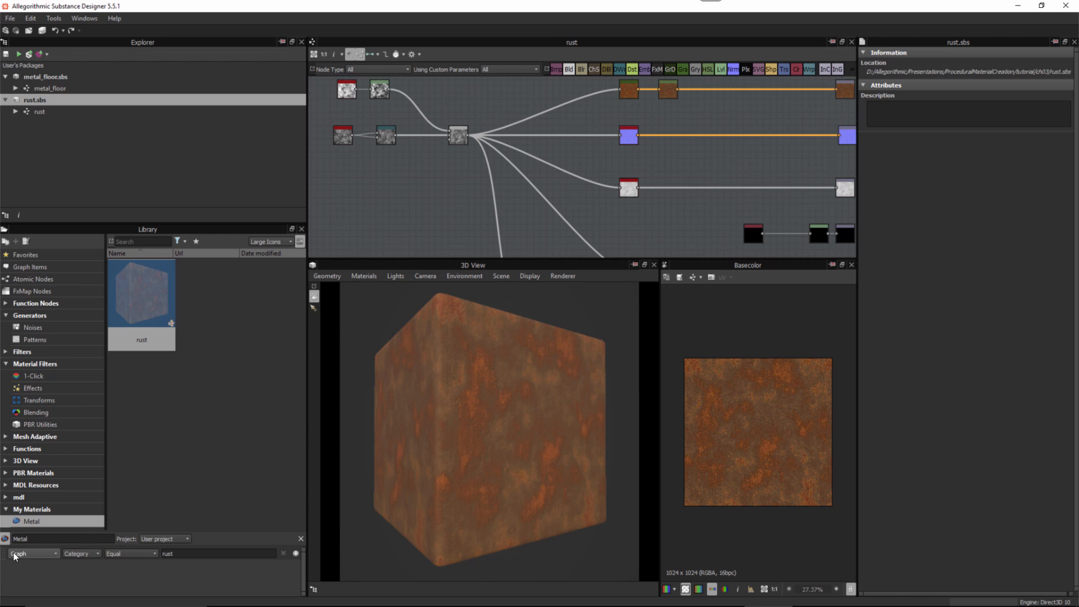
left_click(34, 509)
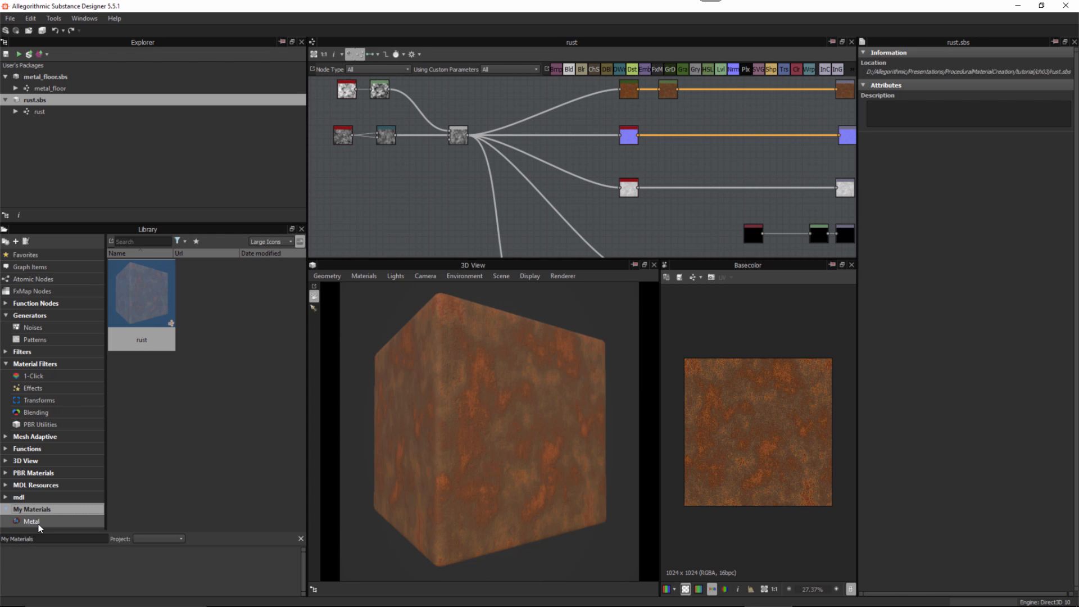
left_click(31, 521)
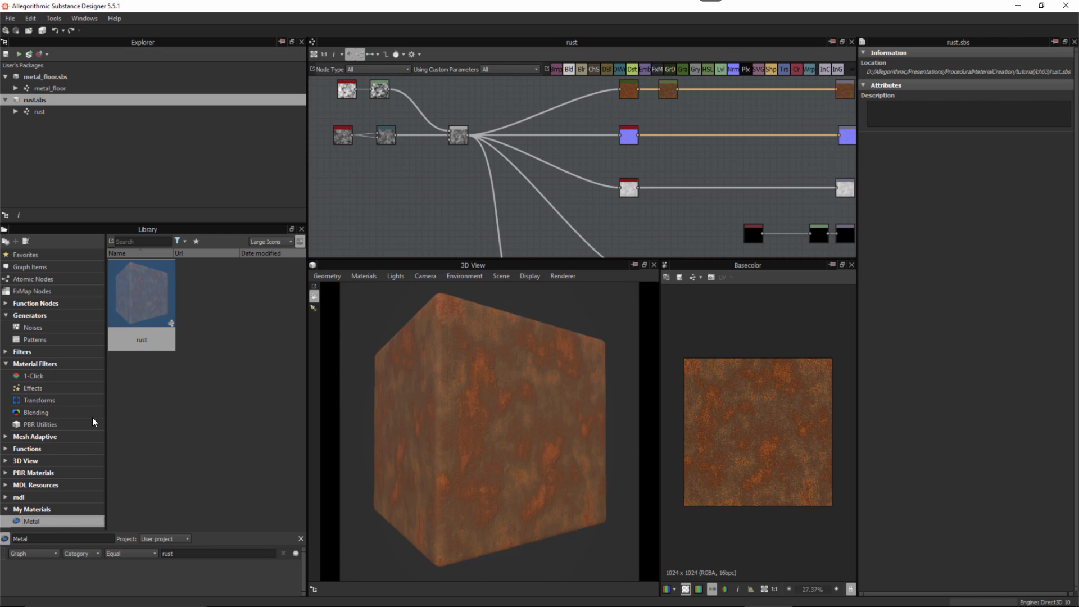
left_click(207, 384)
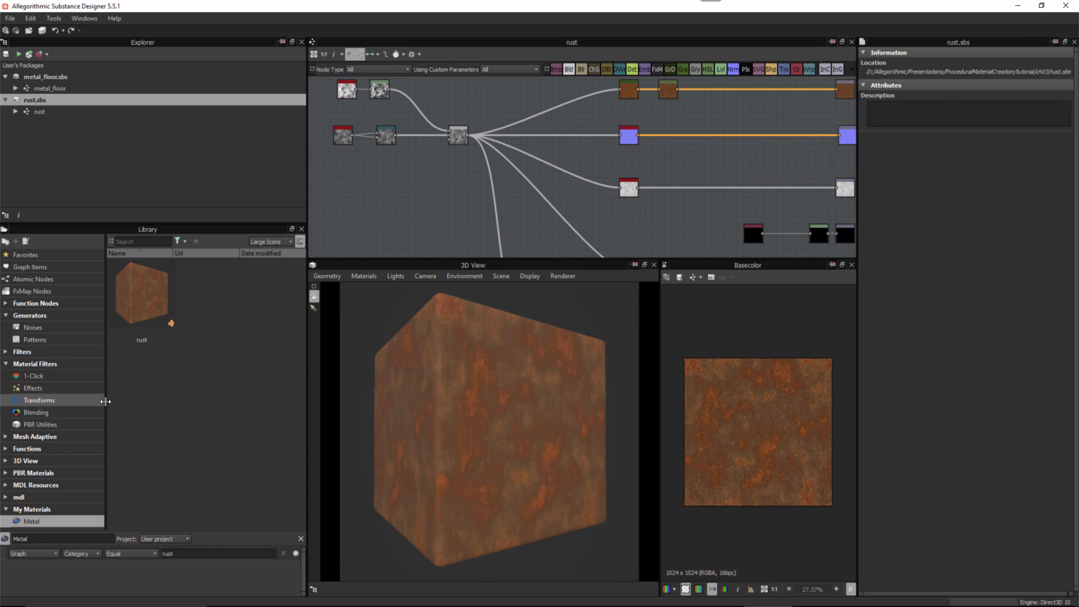
Add a new filter named "Rust" under My Materials and assign it to the User project.
left_click(45, 509)
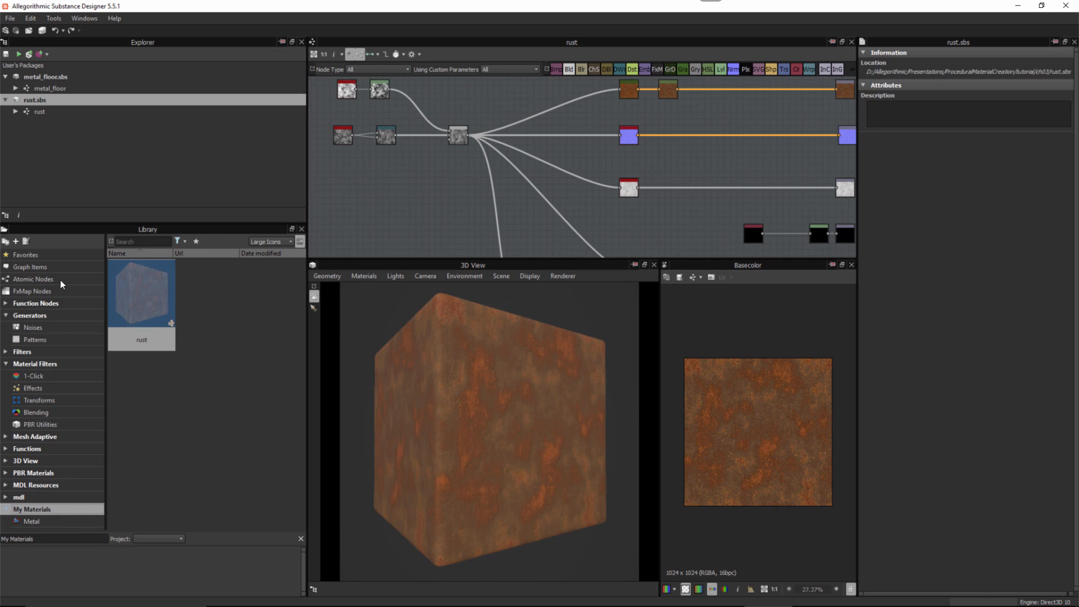
left_click(15, 243)
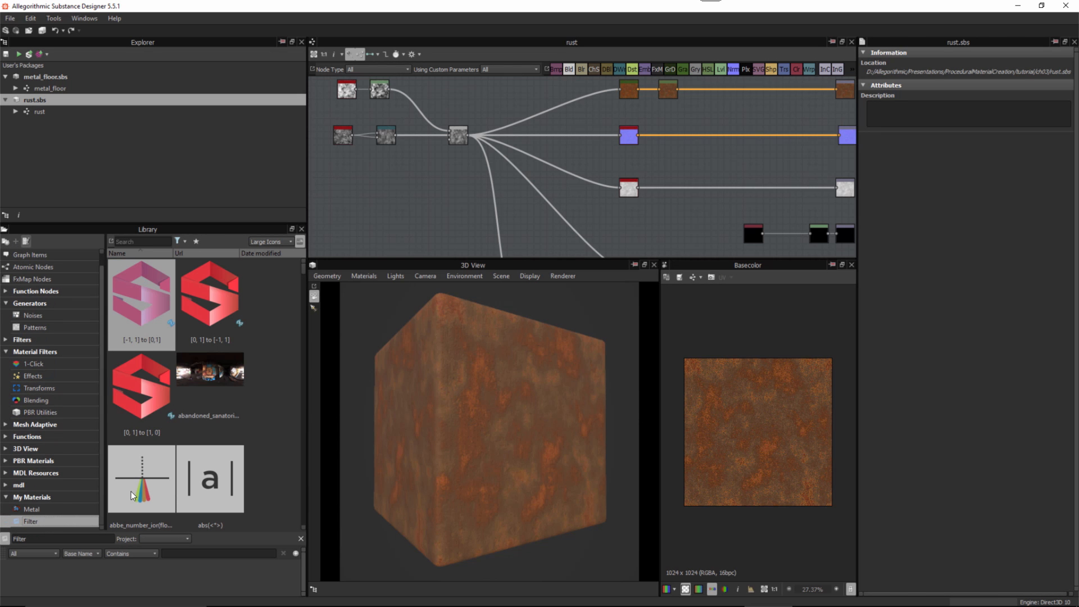
double_click(42, 537)
type("Rust")
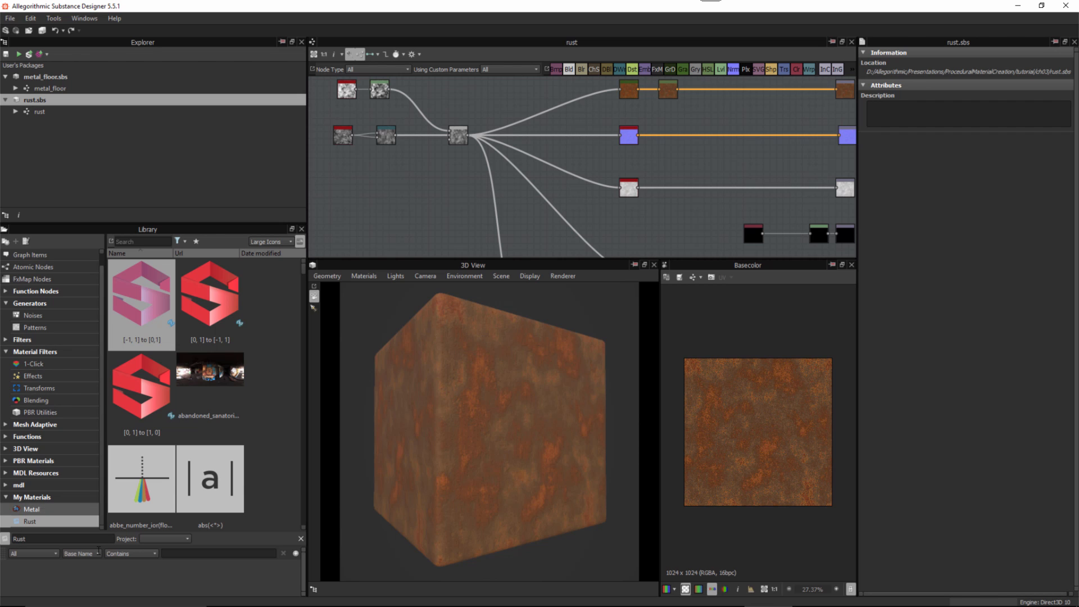
left_click(164, 538)
left_click(168, 547)
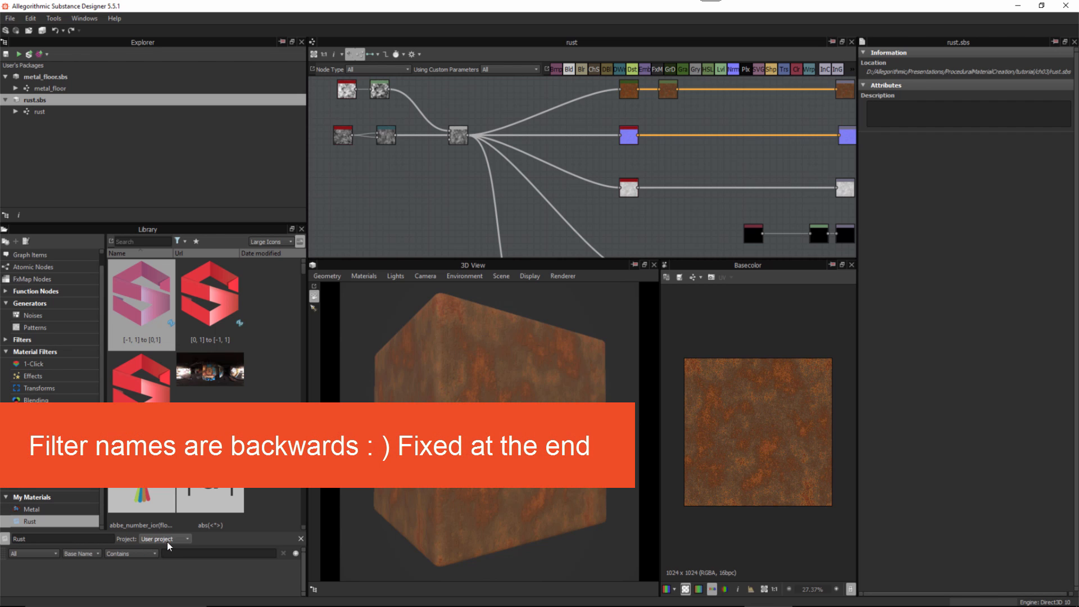
Limit the Rust filter to graphs whose category equals "metal".
left_click(32, 553)
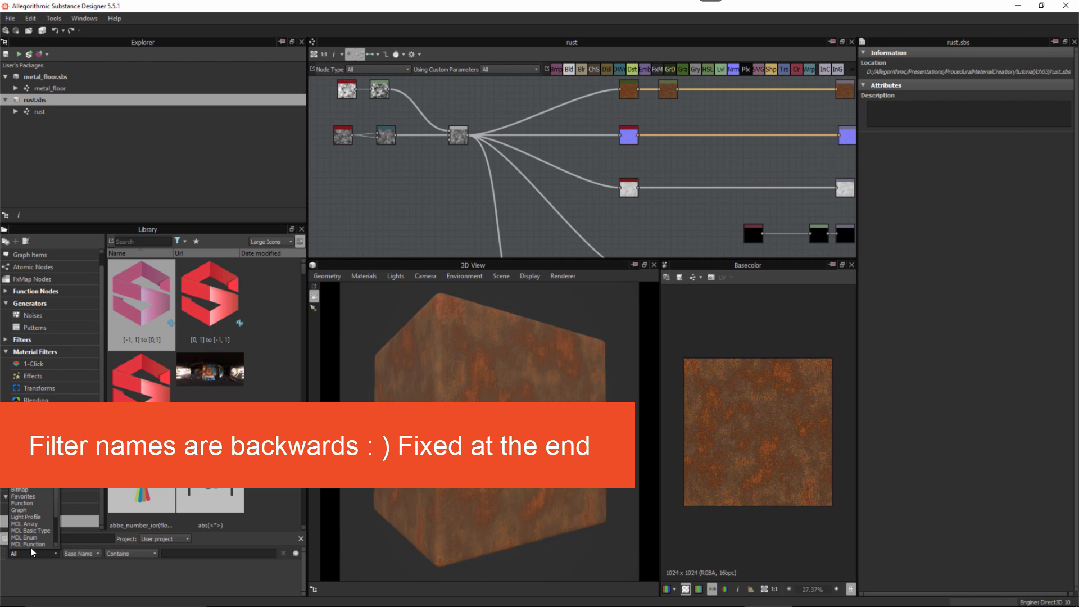
left_click(20, 510)
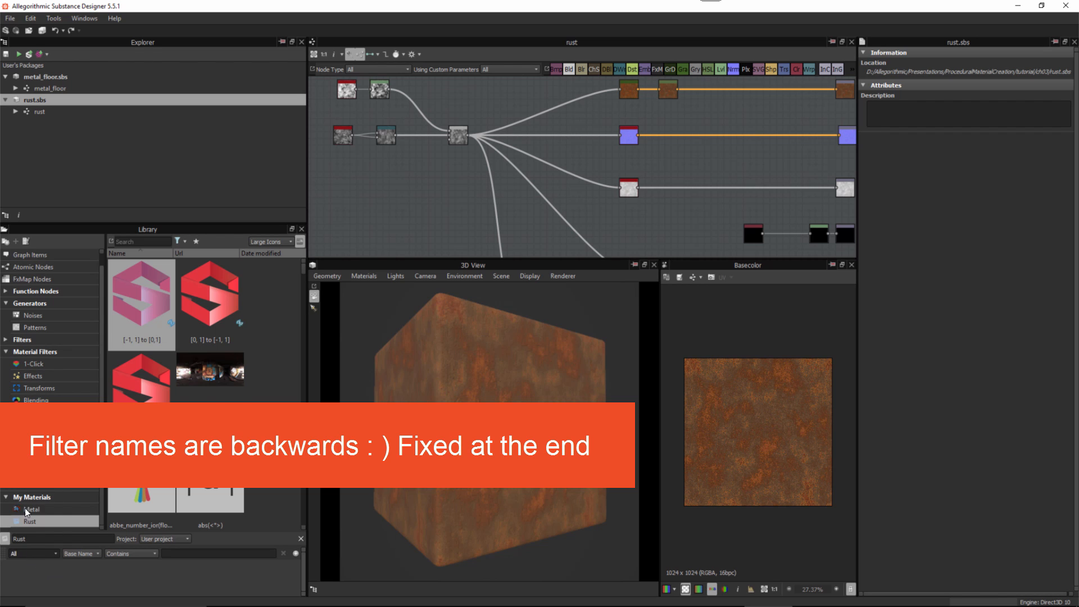
left_click(79, 553)
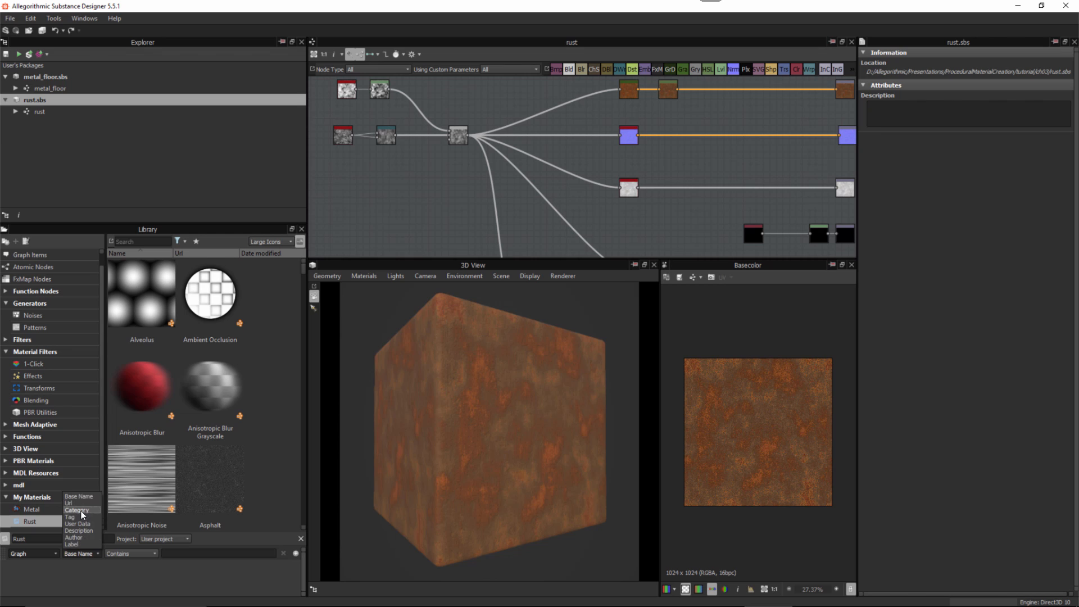
left_click(77, 510)
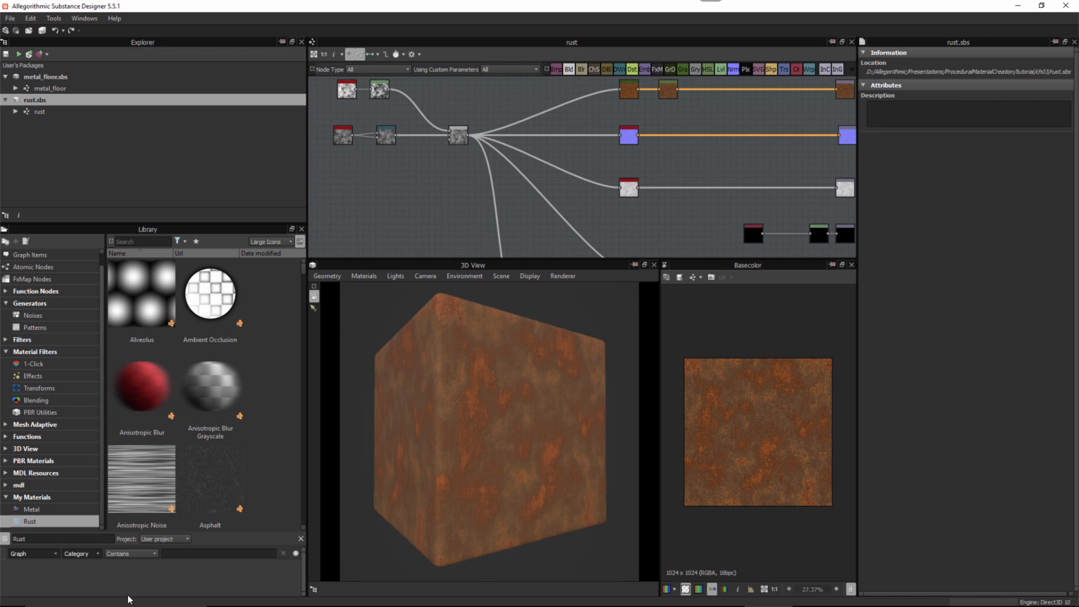
left_click(129, 553)
left_click(120, 573)
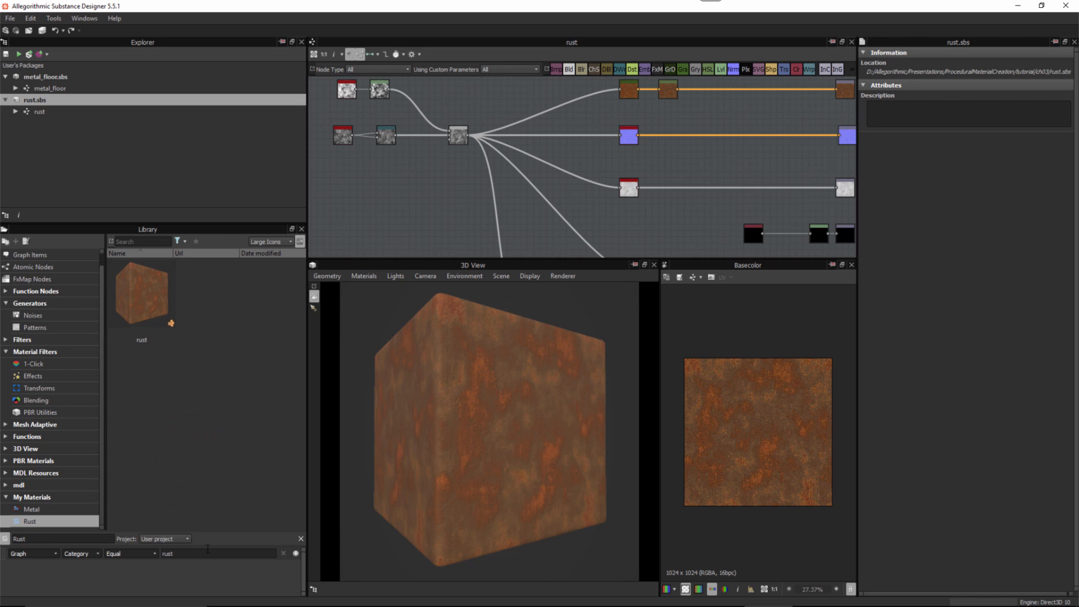
type("metal")
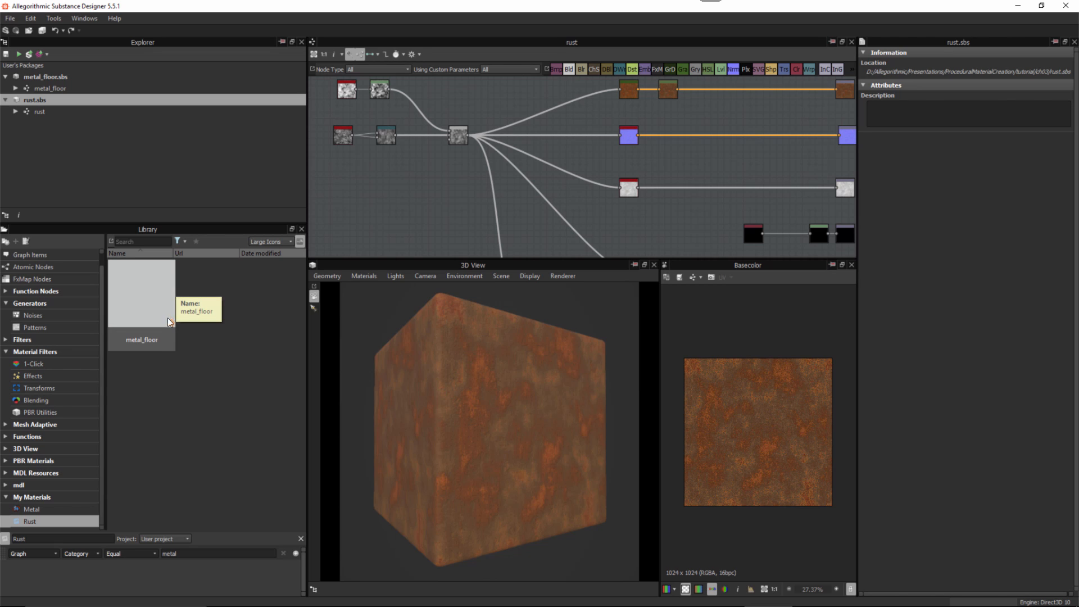
Open the metal_floor graph and save a render of its 3D view over metal_01.png in the ch03 folder.
left_click(42, 88)
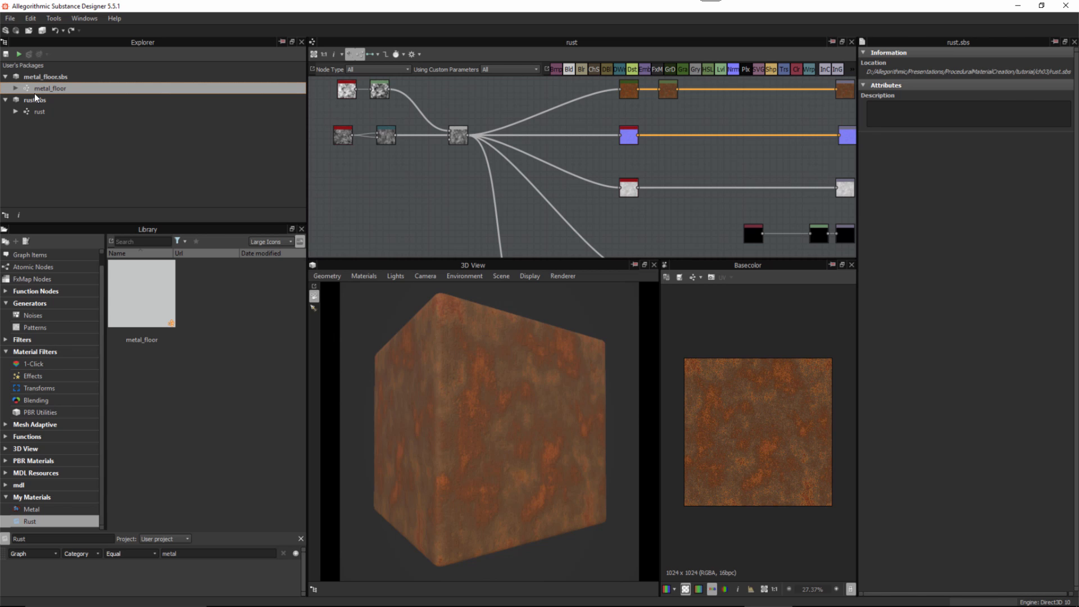
double_click(34, 90)
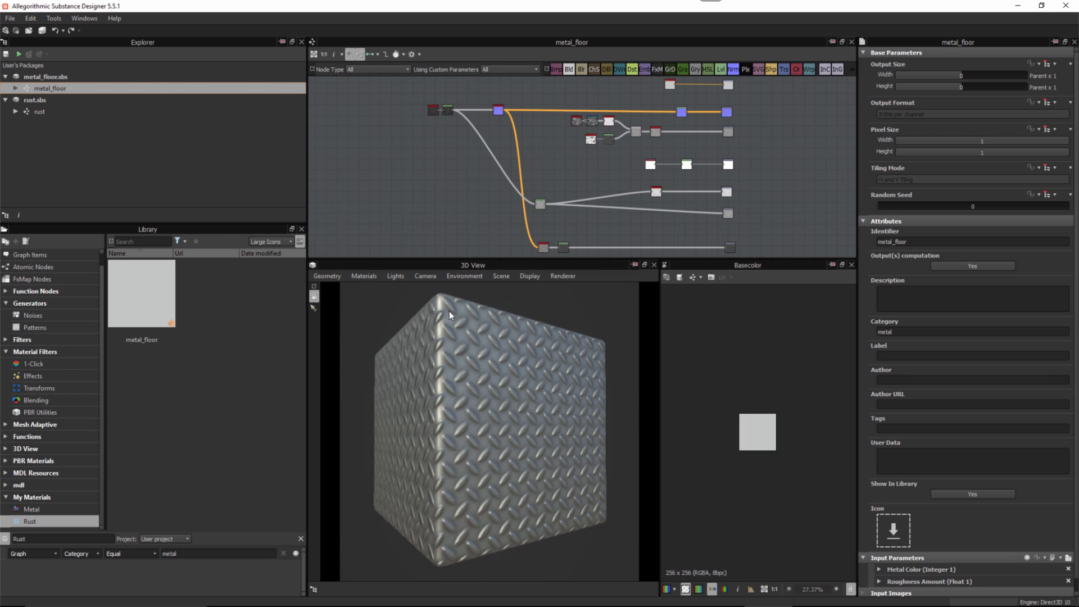
left_click(423, 276)
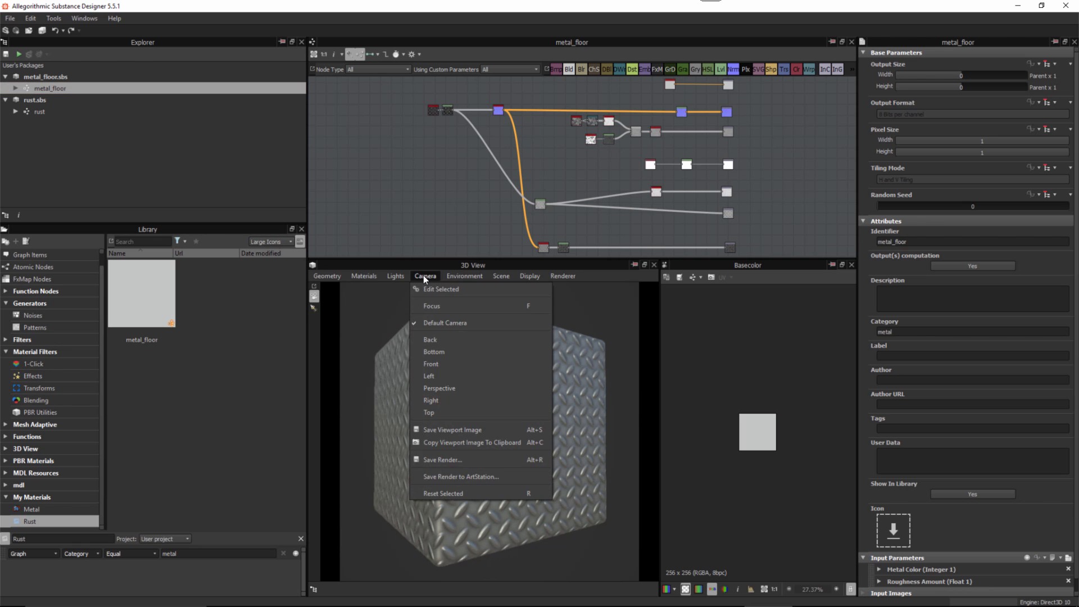
left_click(443, 460)
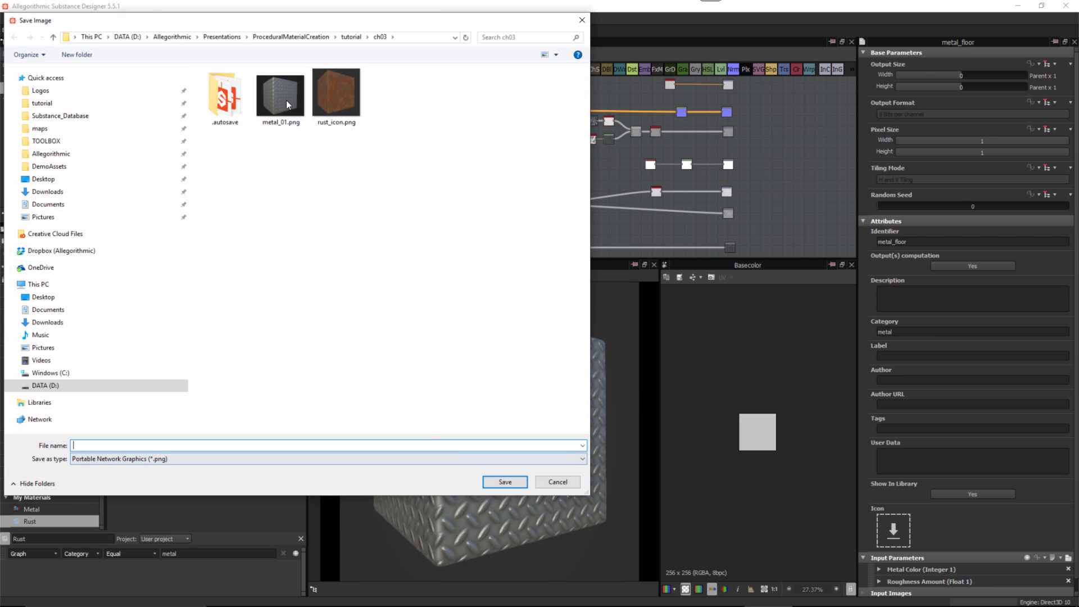
double_click(288, 104)
left_click(559, 310)
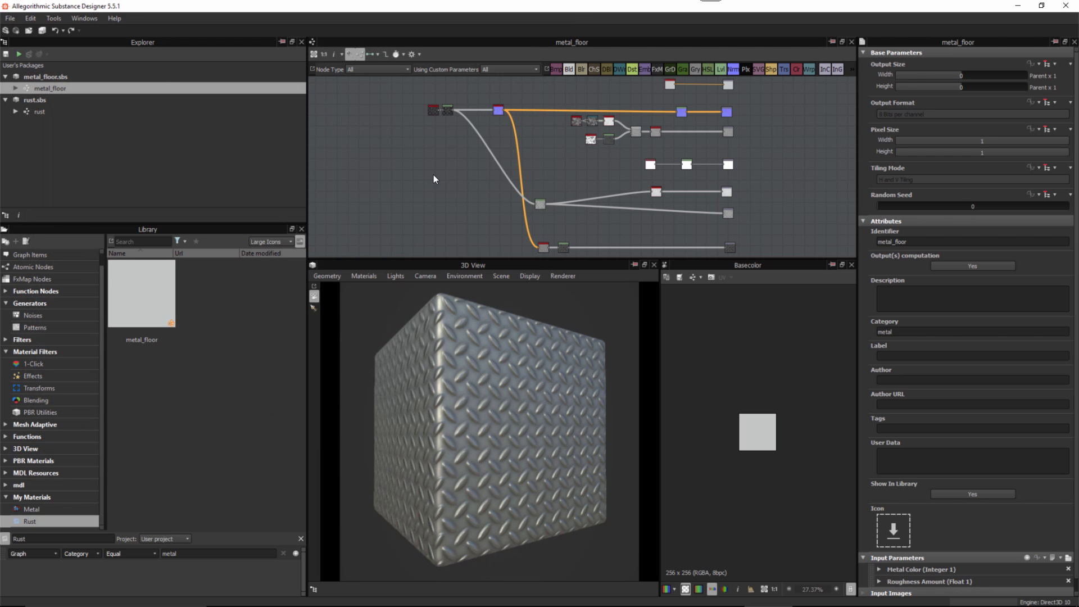
Set the metal_floor graph's icon to metal_01.png and save the metal_floor.sbs package.
left_click(892, 533)
double_click(264, 99)
left_click(53, 78)
left_click(6, 55)
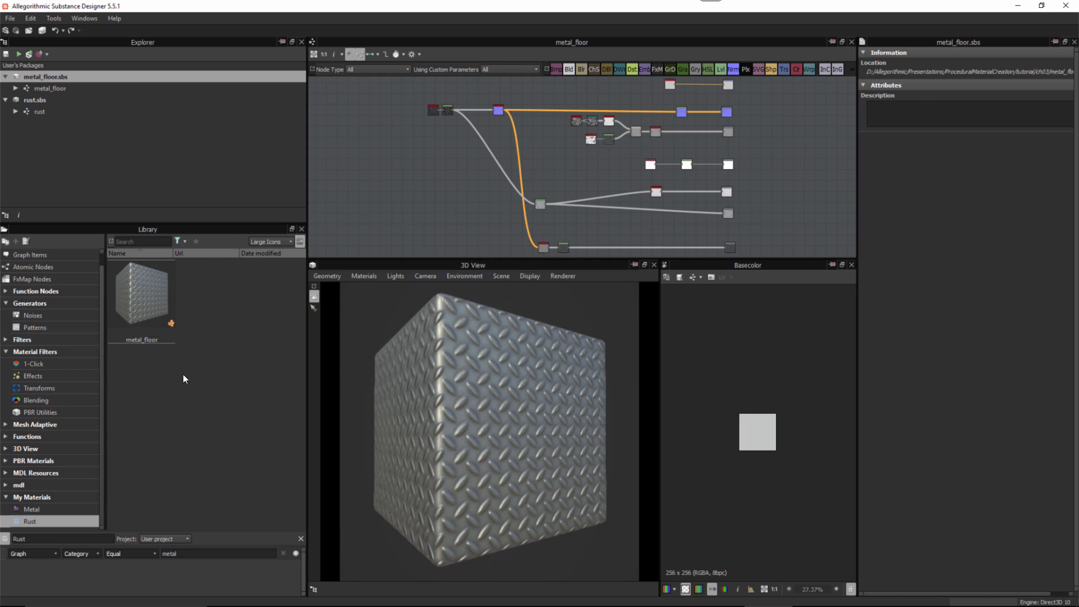
Rename the My Materials filter whose category equals "rust" as "Rust".
left_click(32, 507)
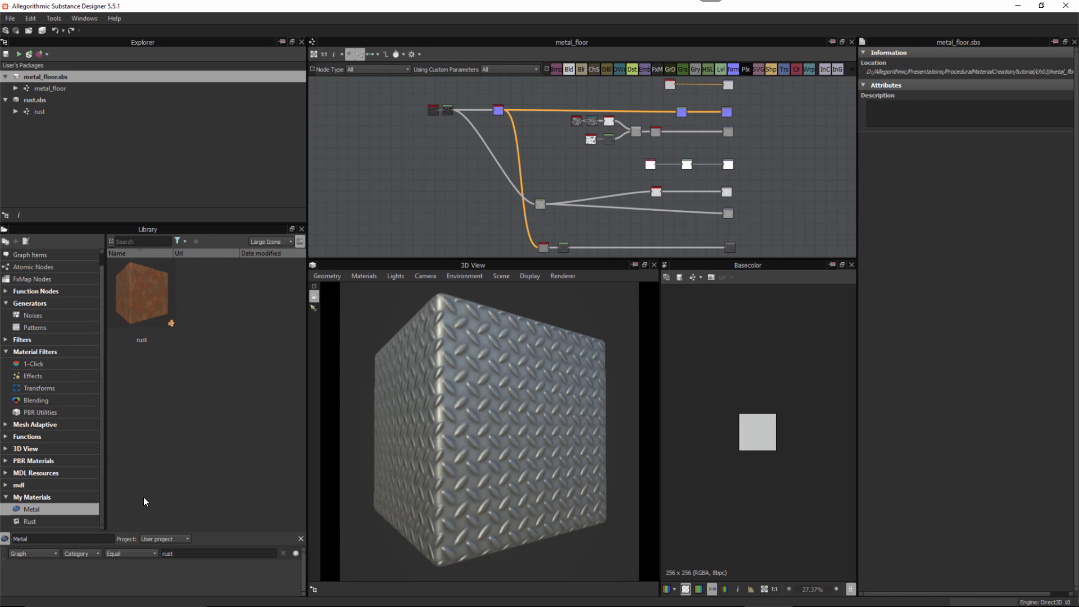
left_click(40, 509)
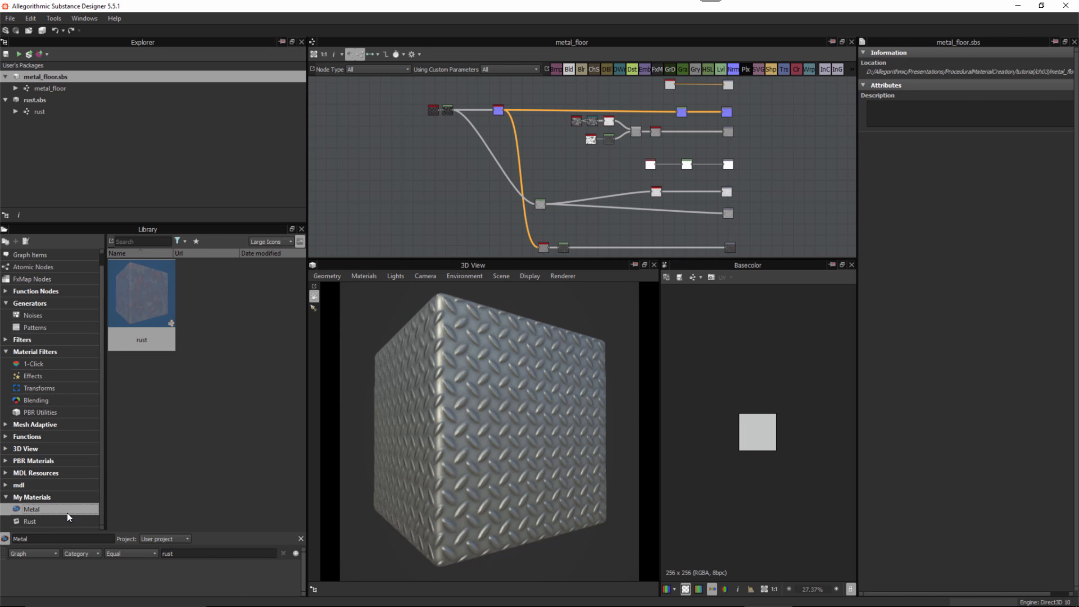
right_click(53, 509)
left_click(70, 544)
type("Rust")
key("Return")
Rename the My Materials filter whose category equals "metal" as "Metal" and check the contents of both filters.
left_click(40, 521)
right_click(53, 523)
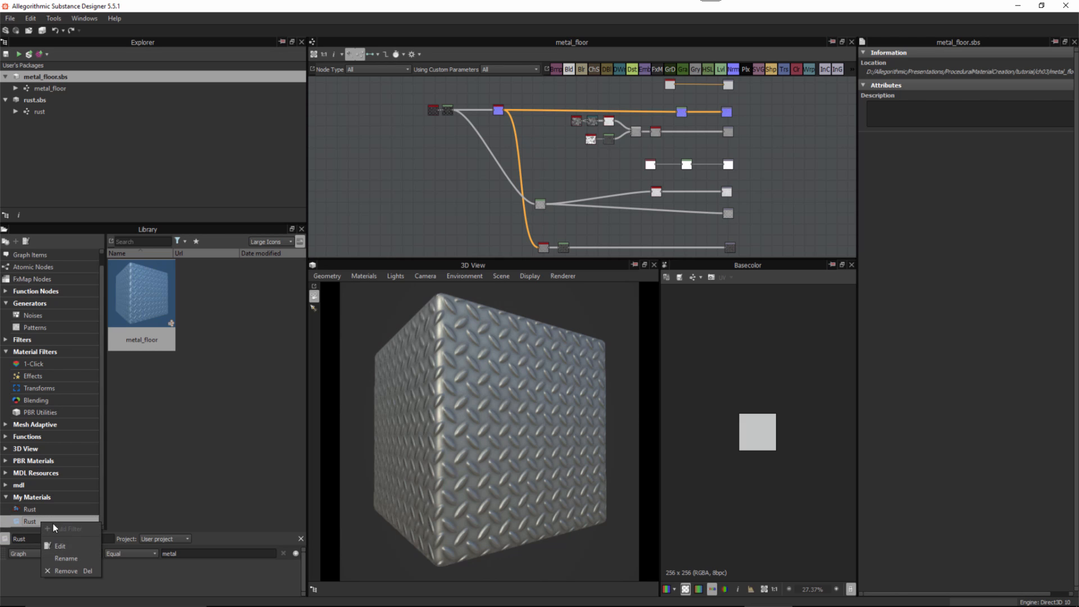
left_click(58, 555)
type("Metal")
key("Return")
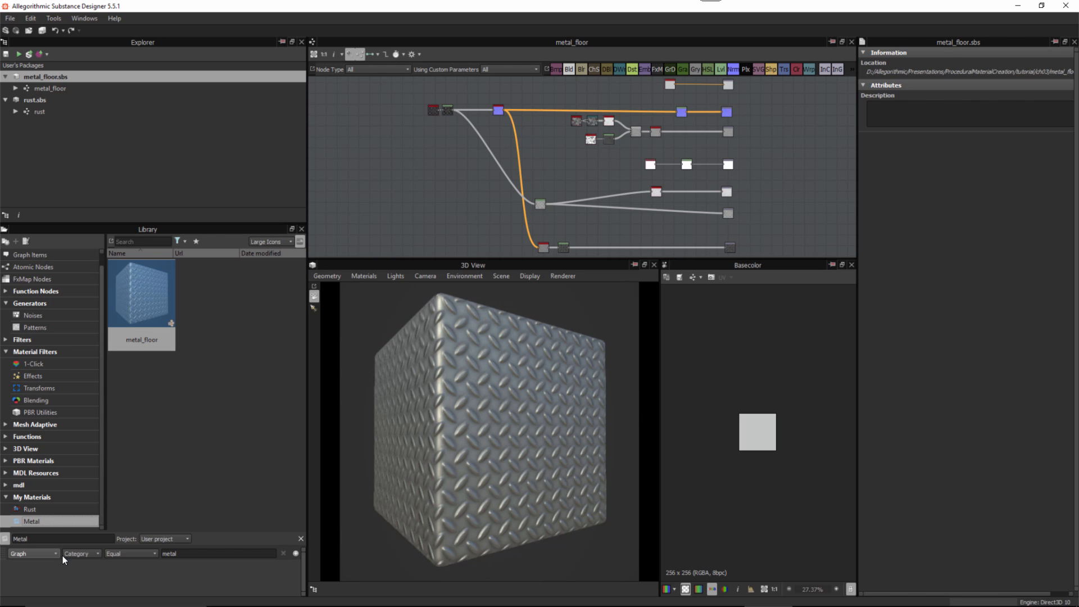
left_click(40, 508)
left_click(41, 518)
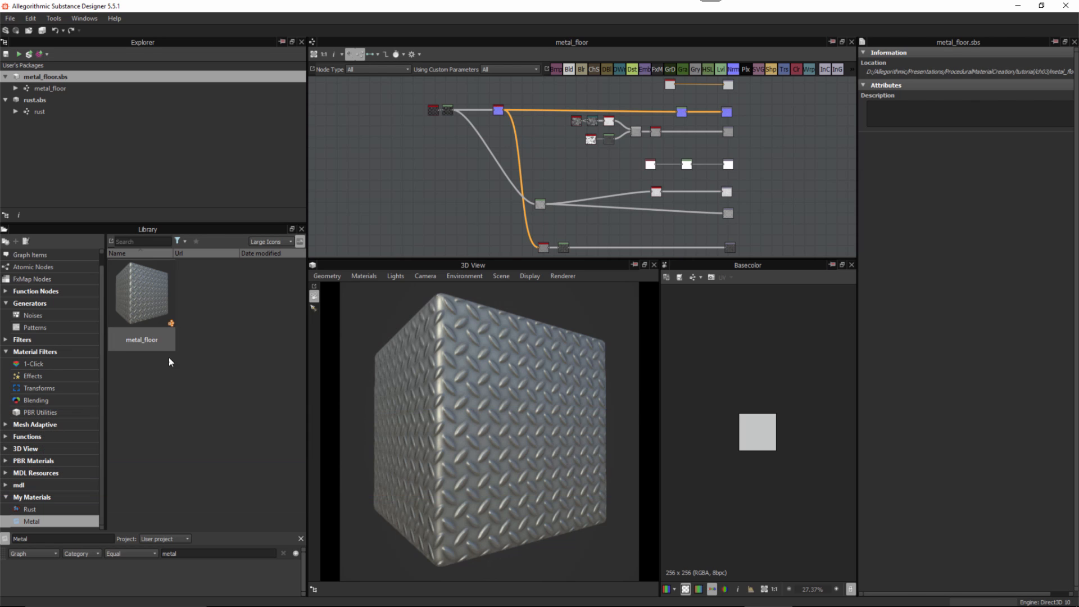
left_click(150, 287)
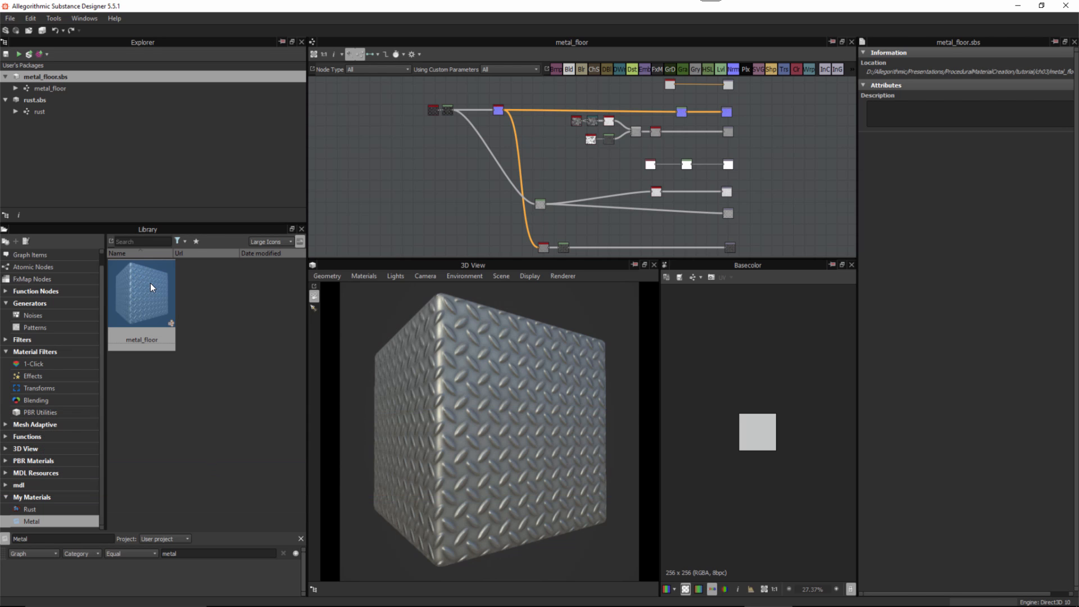